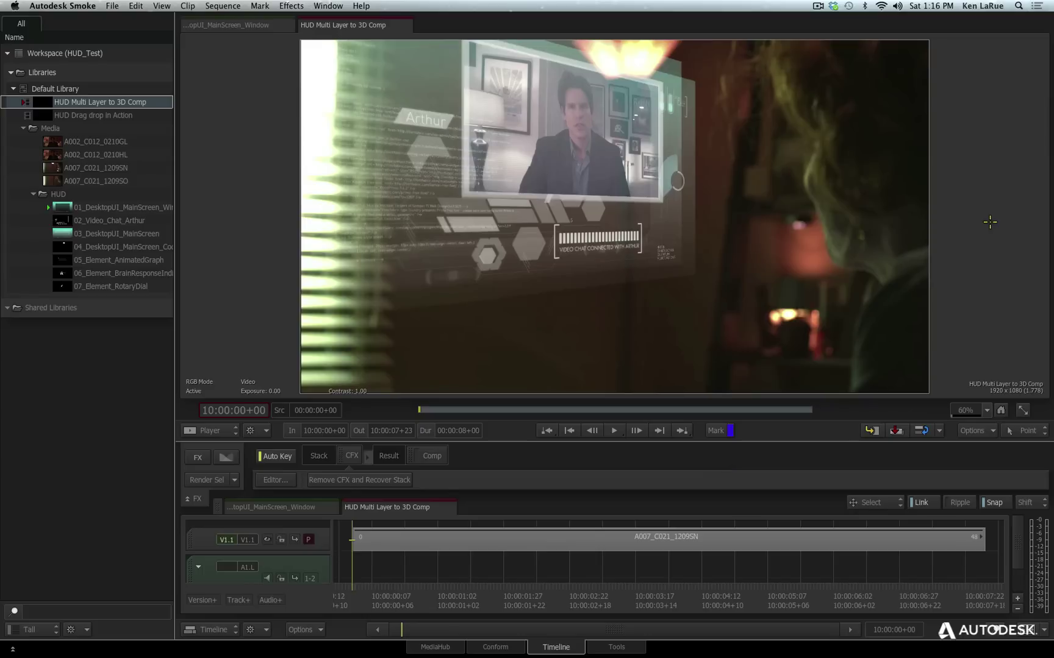
Preview the finished HUD composite, then start a new project named Tutorial_HUD.
key(space)
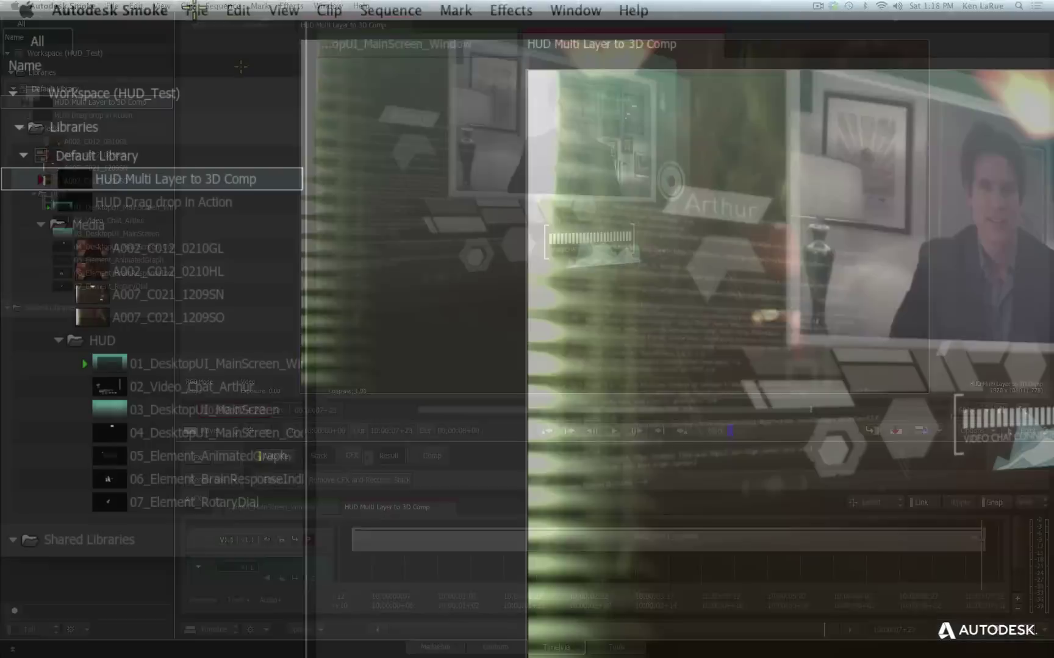
click(112, 6)
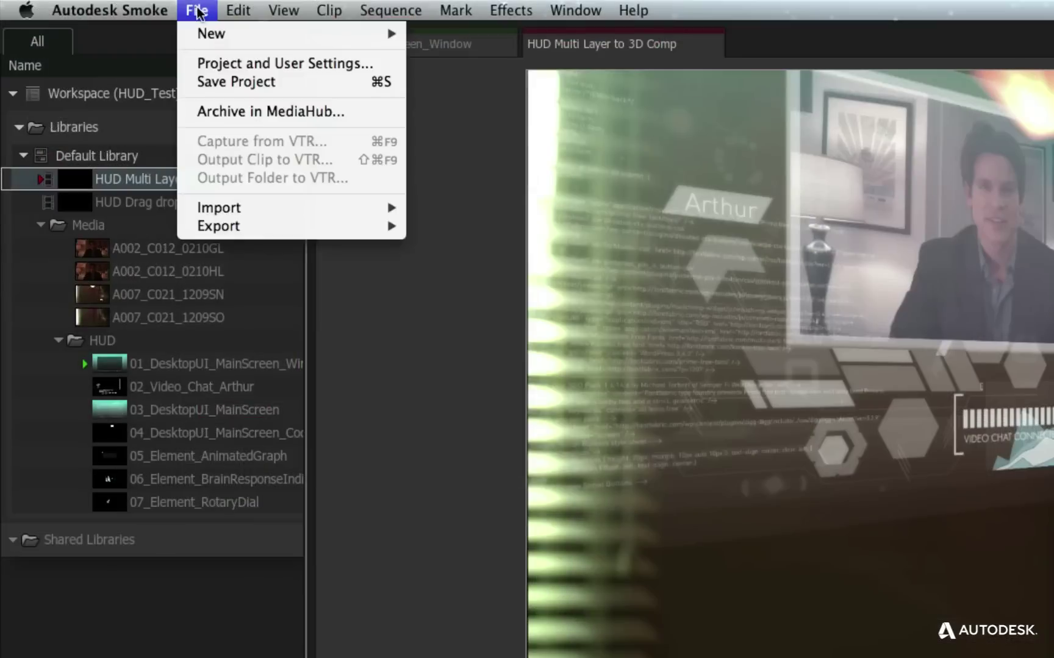
click(212, 63)
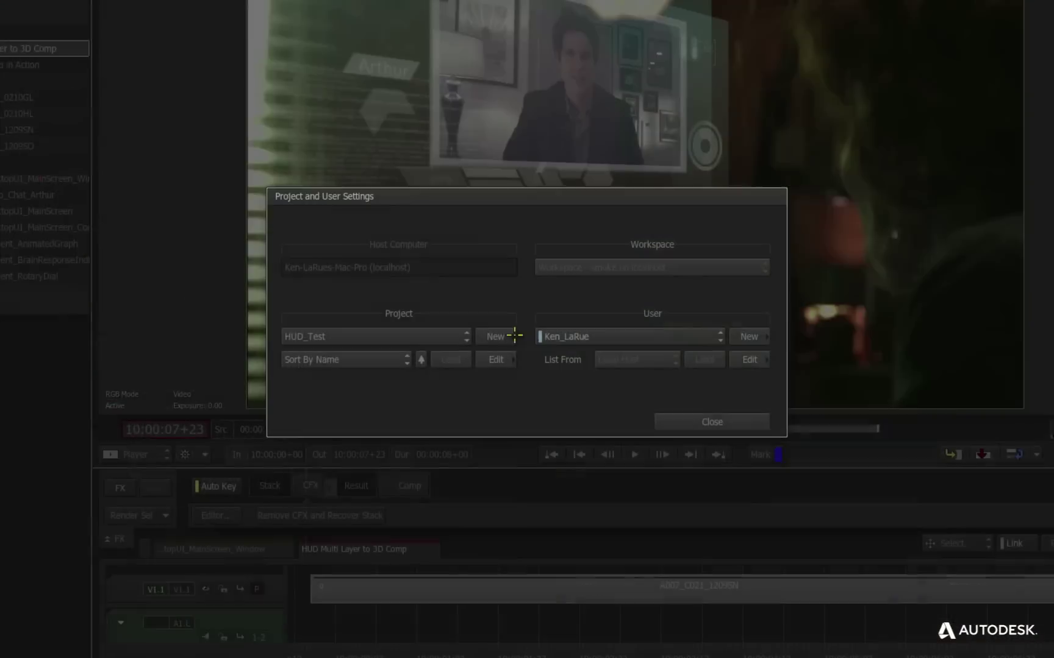
click(497, 336)
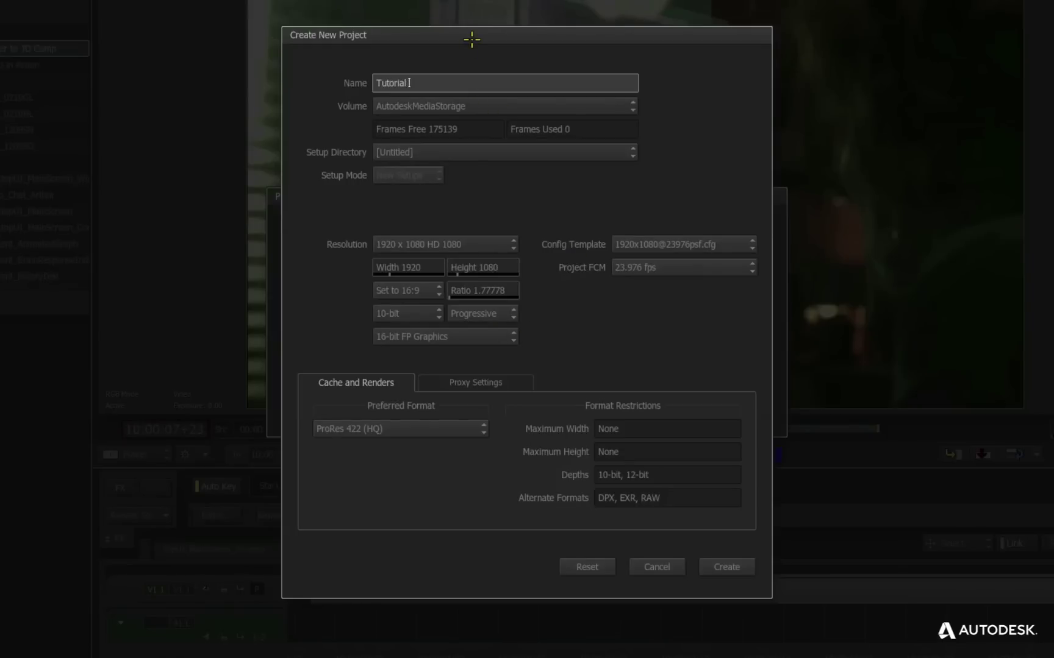
text(Tutorial HUD)
key(Return)
Keep the Tutorial_HUD project at 10-bit, create it and enter it.
click(384, 314)
click(404, 313)
click(726, 565)
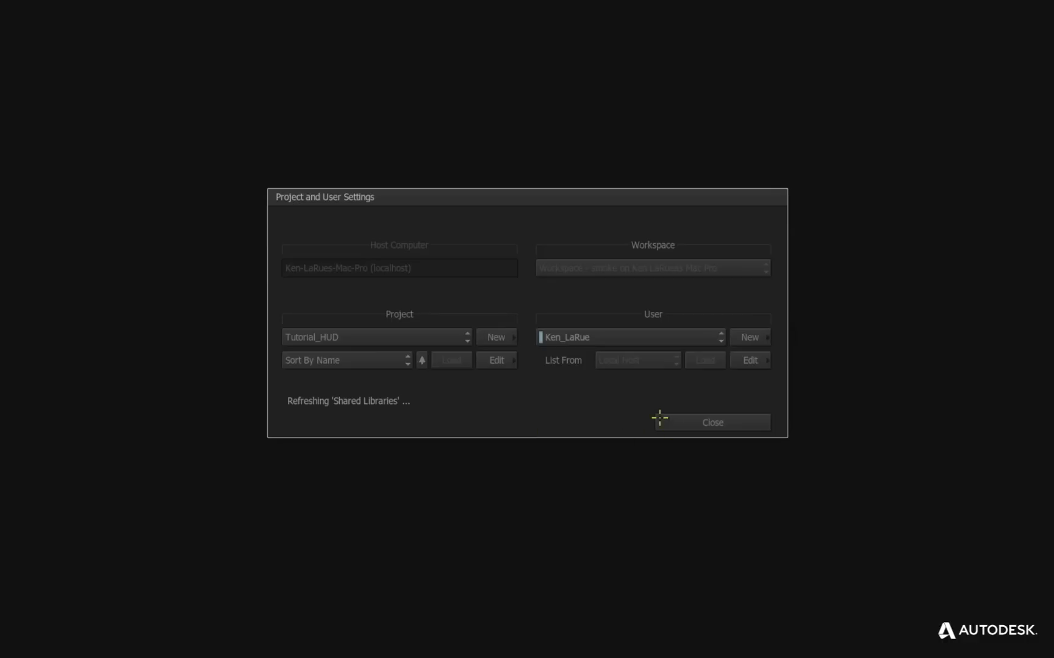
click(674, 422)
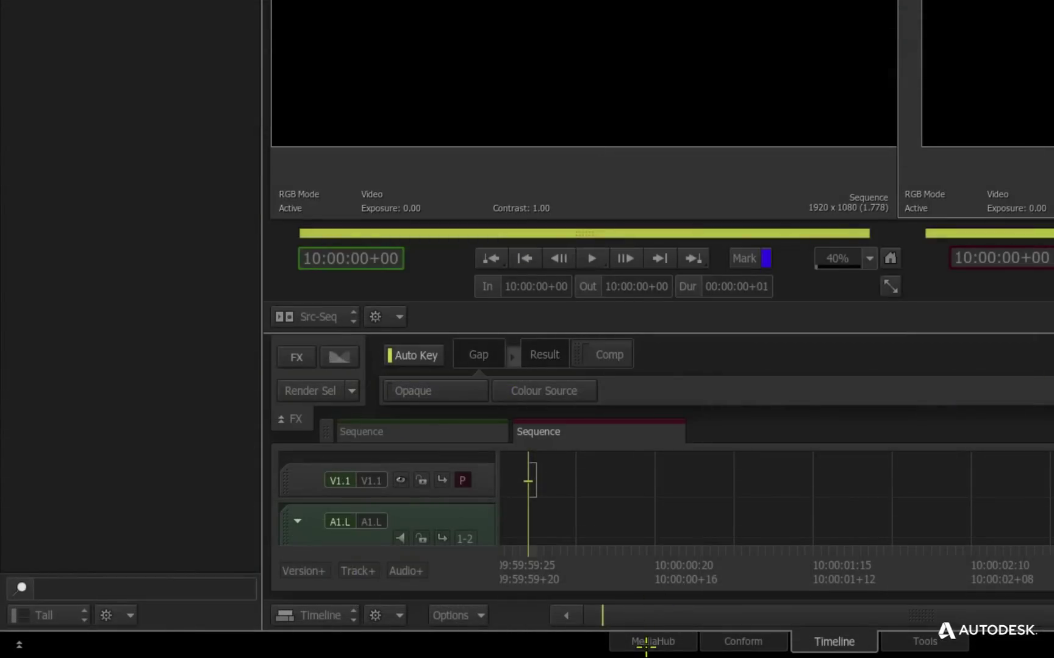
In MediaHub, go to Smoke_Media > MEDIA > Smoke 2015 Tutorials > 02_Tutorial Heads Up Display and select all four clips.
click(648, 642)
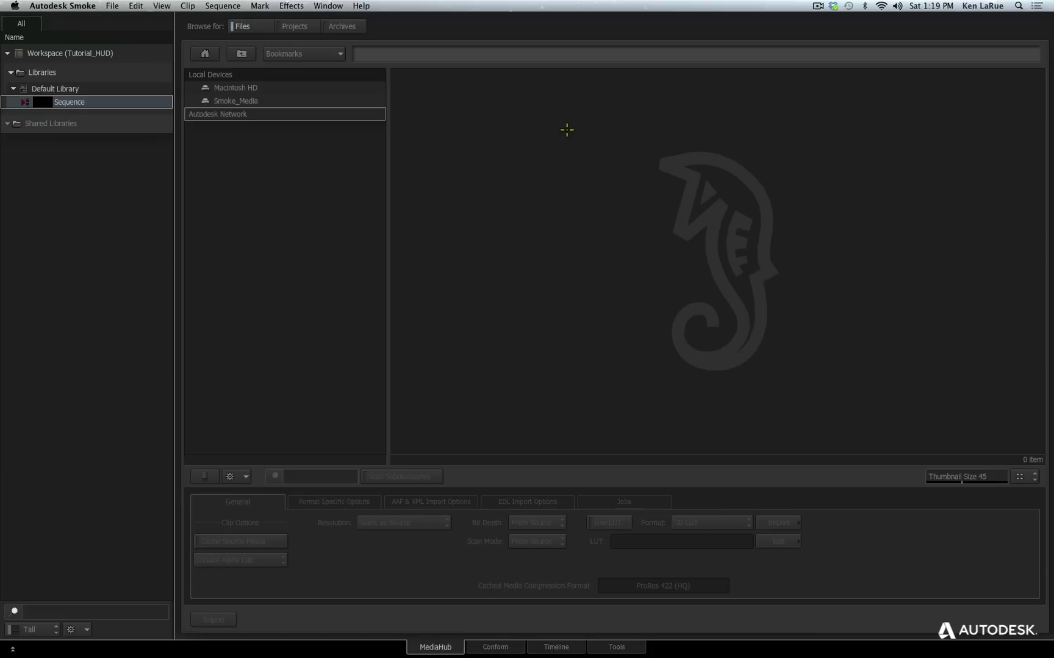
double_click(250, 101)
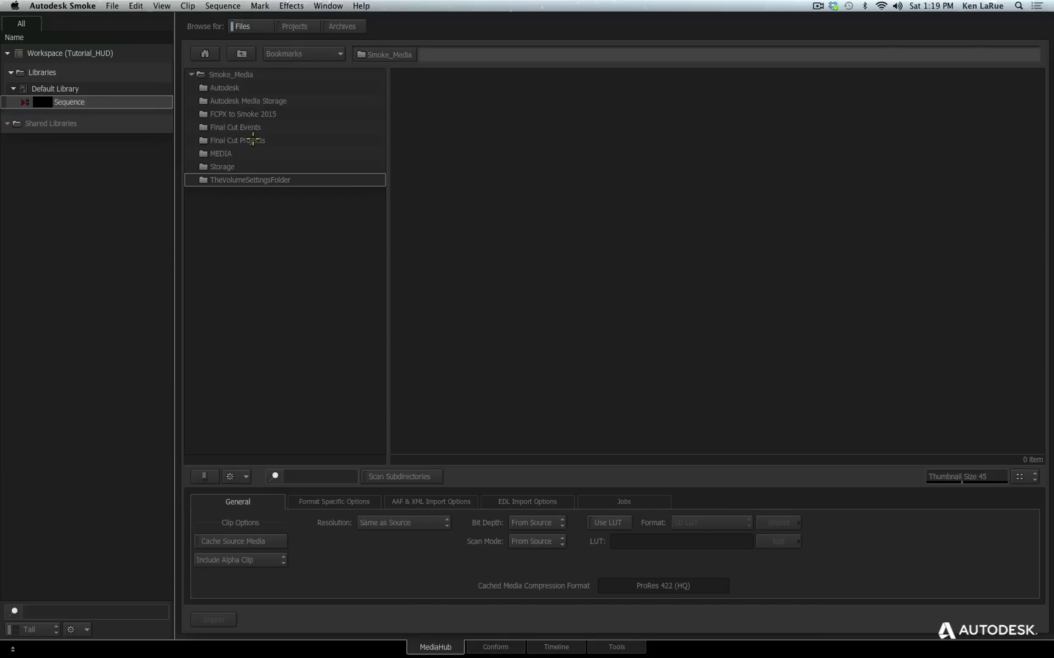
double_click(249, 153)
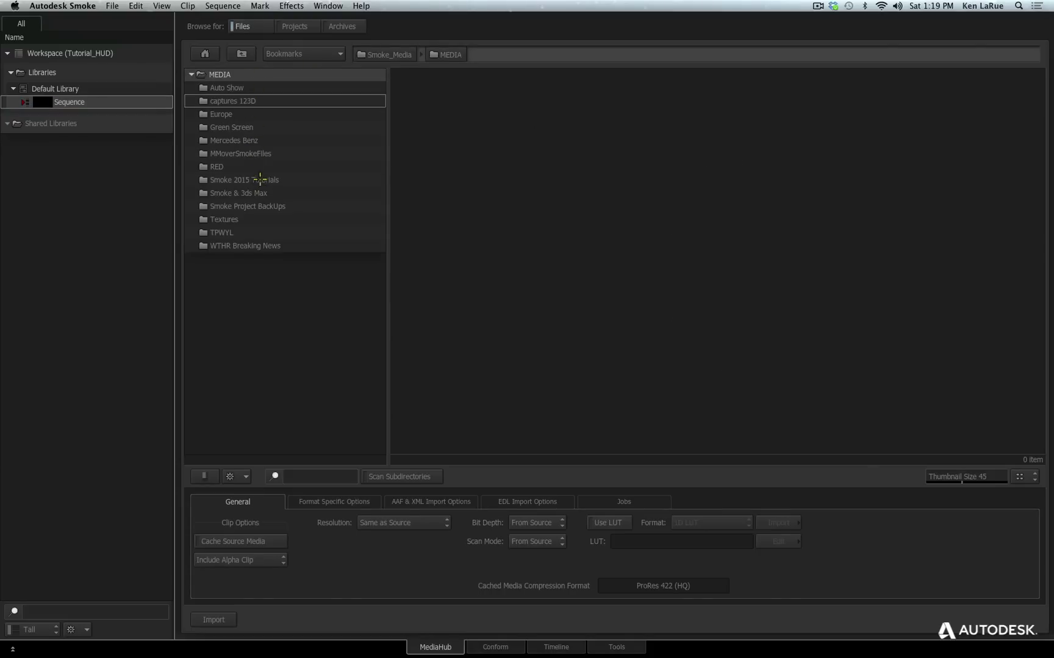
double_click(261, 178)
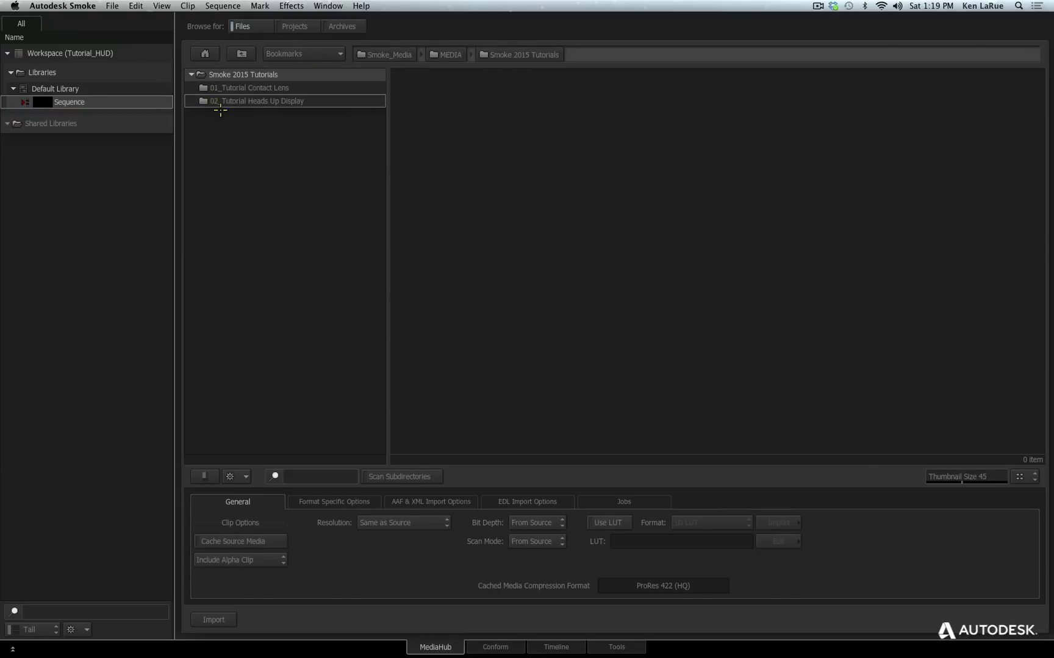
double_click(246, 102)
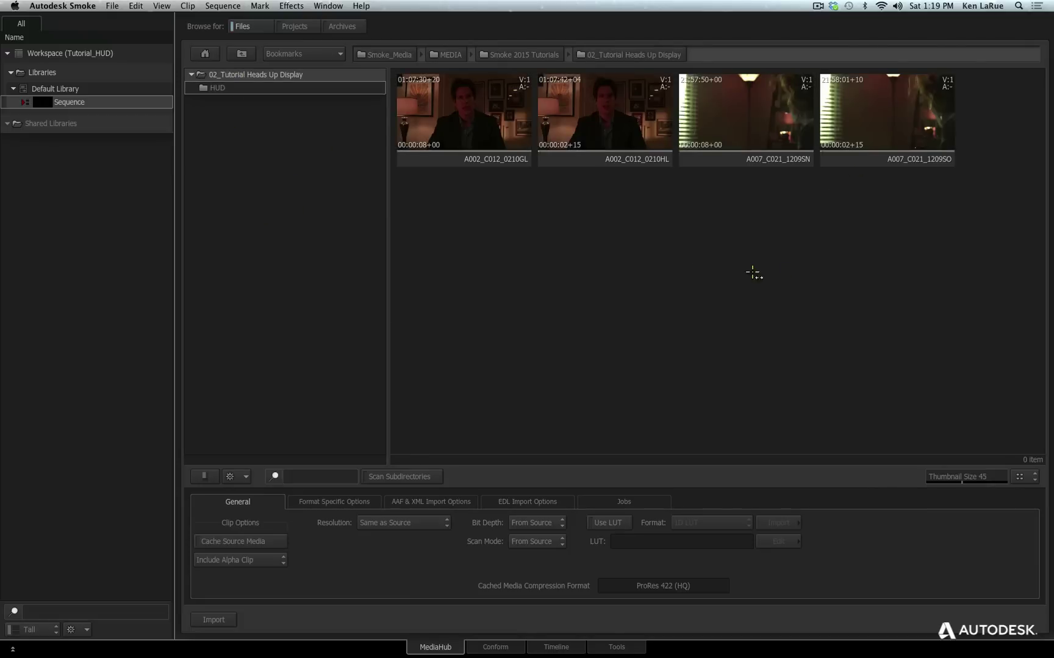
click(463, 161)
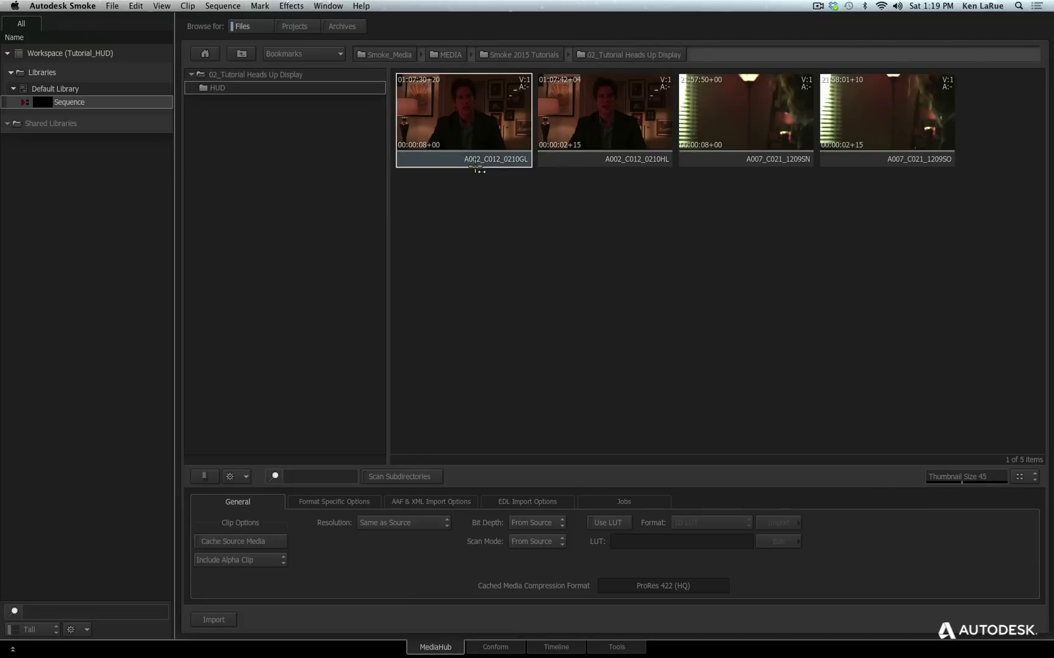
shift+click(884, 163)
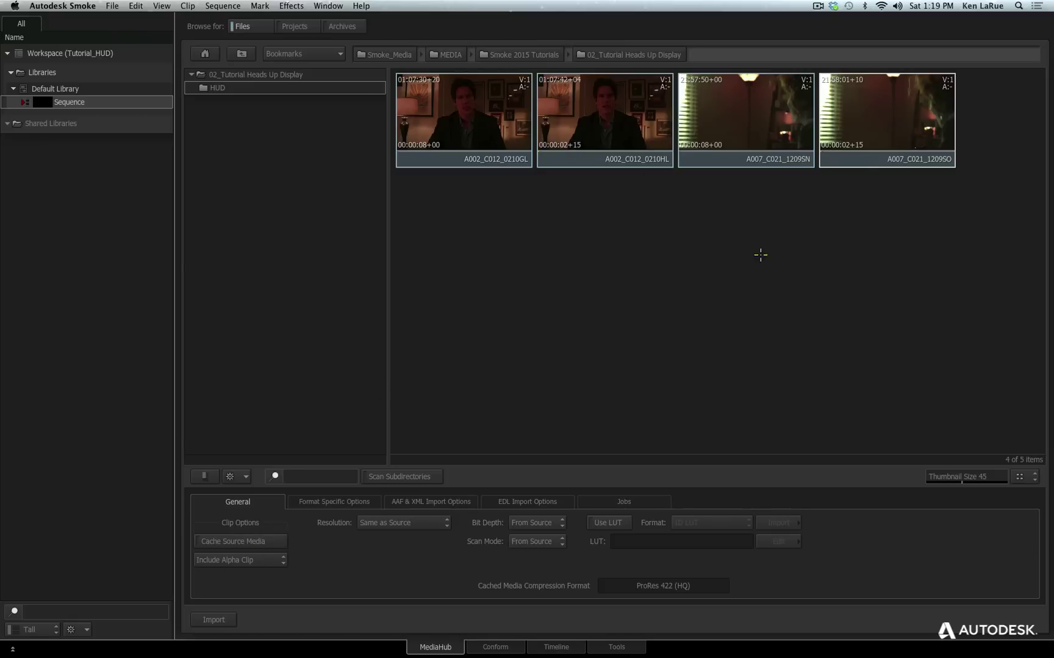
drag(453, 185, 423, 179)
Add a folder named Media to the Default Library and import the four interview clips into it.
click(76, 88)
right_click(61, 91)
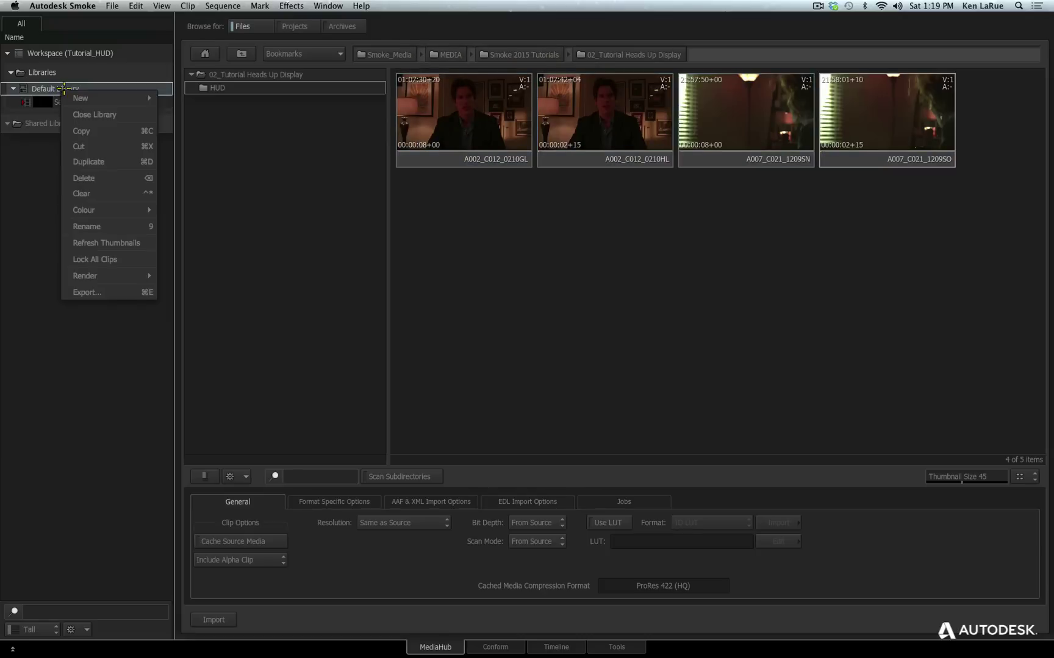
mouse_move(79, 97)
click(208, 96)
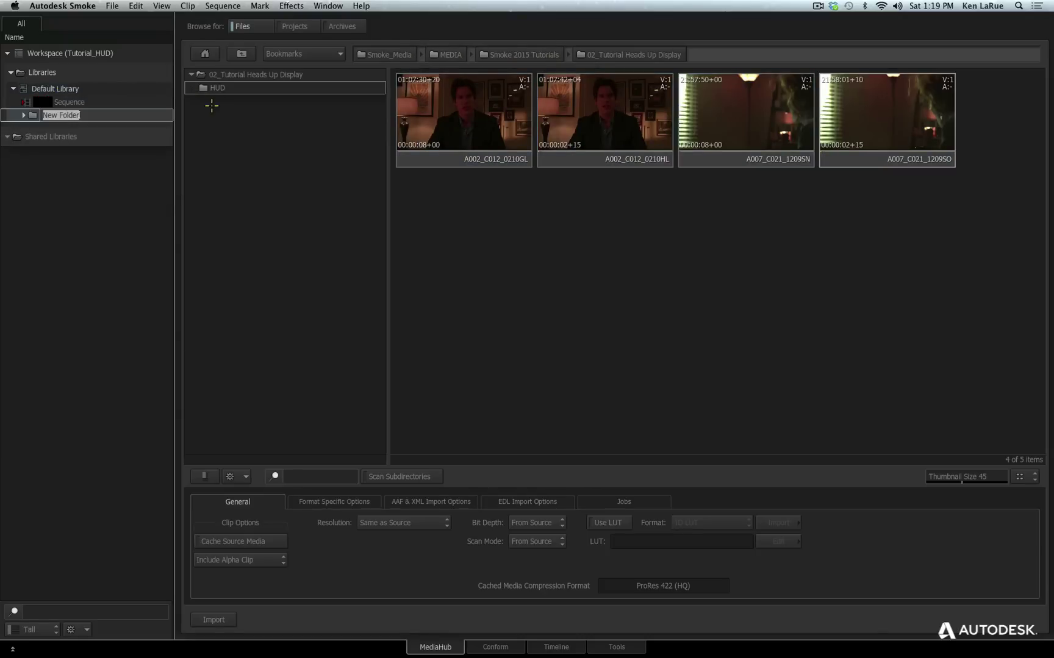
text(Media)
key(Return)
drag(447, 160, 59, 105)
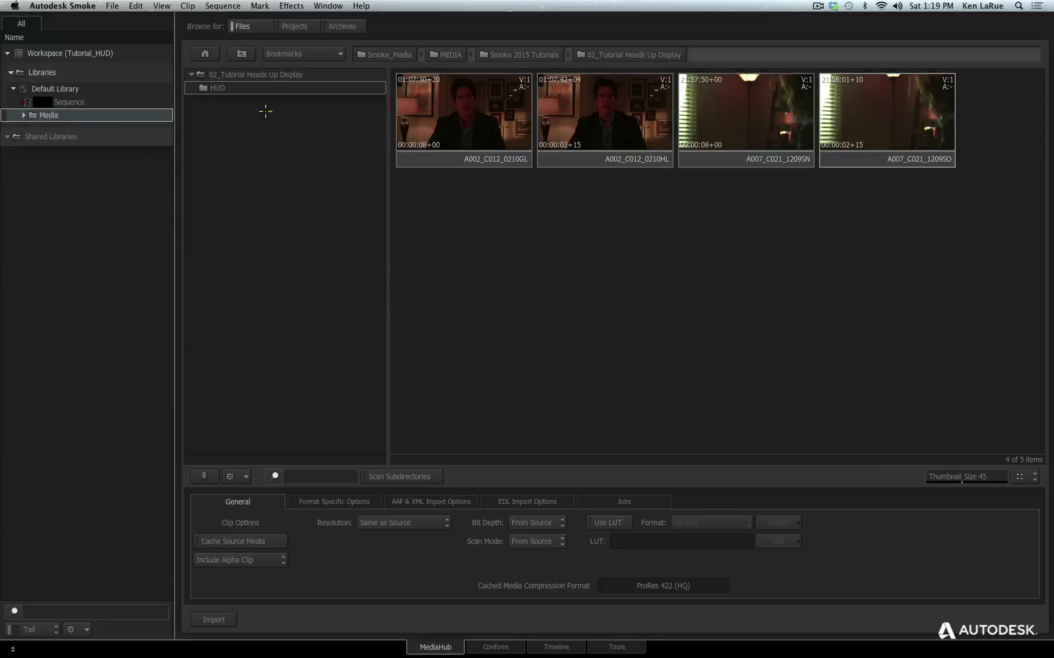
Preview clips in the HUD graphics folder, then import the whole HUD folder into the library.
click(201, 87)
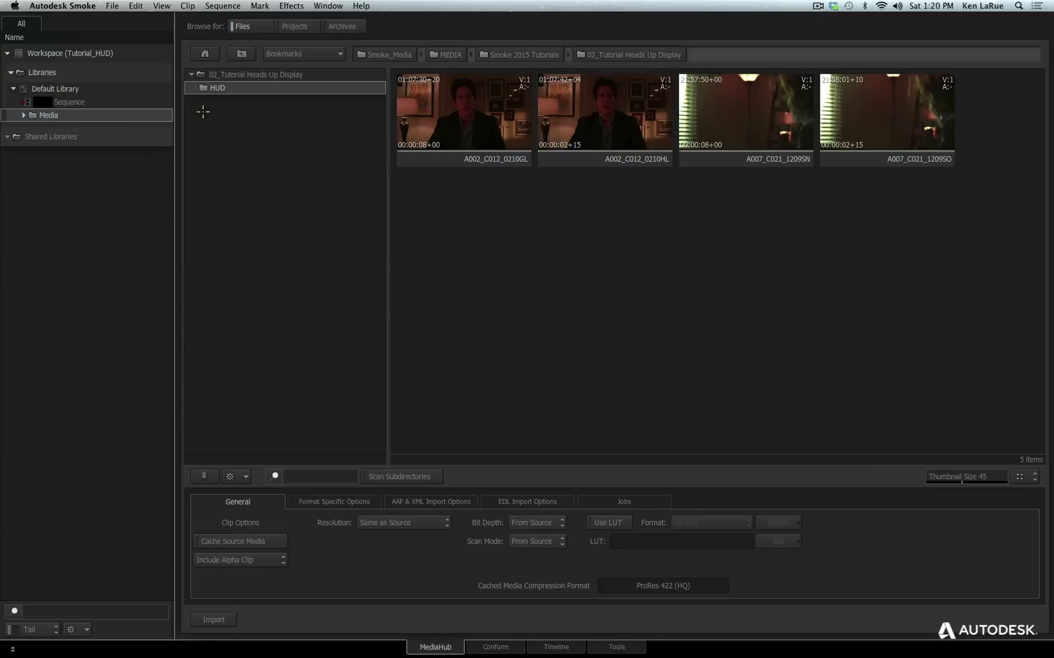
double_click(206, 88)
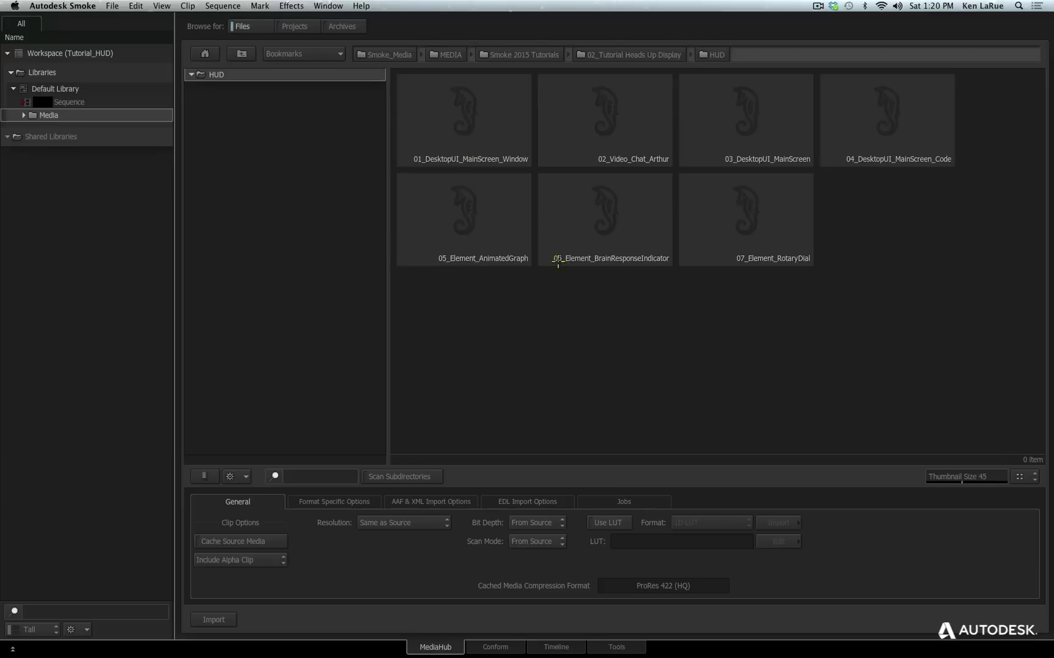
click(458, 153)
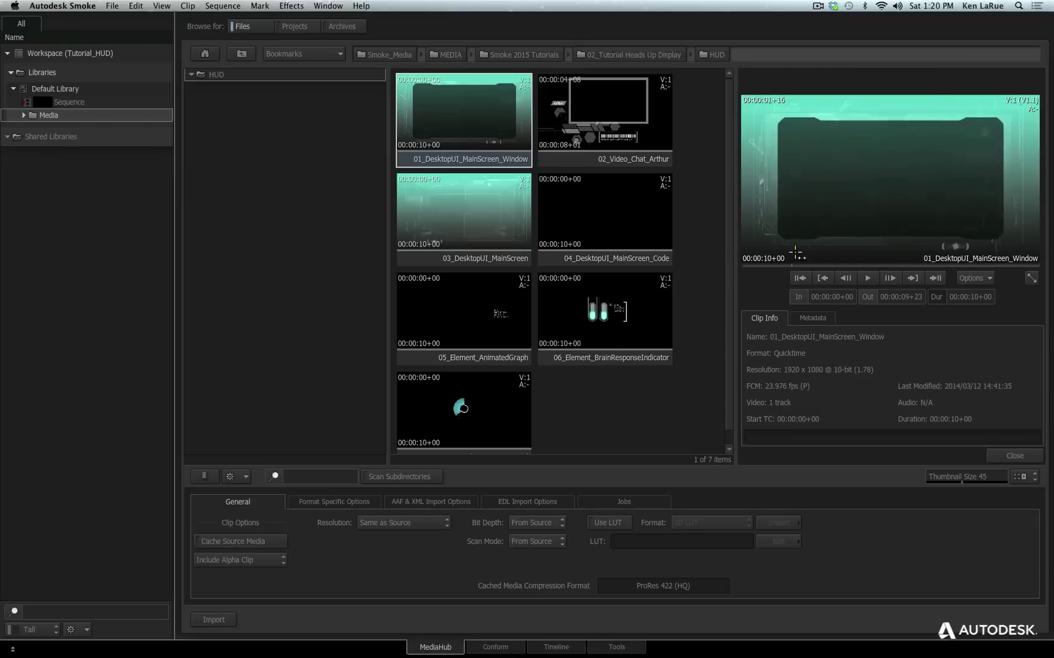
click(569, 248)
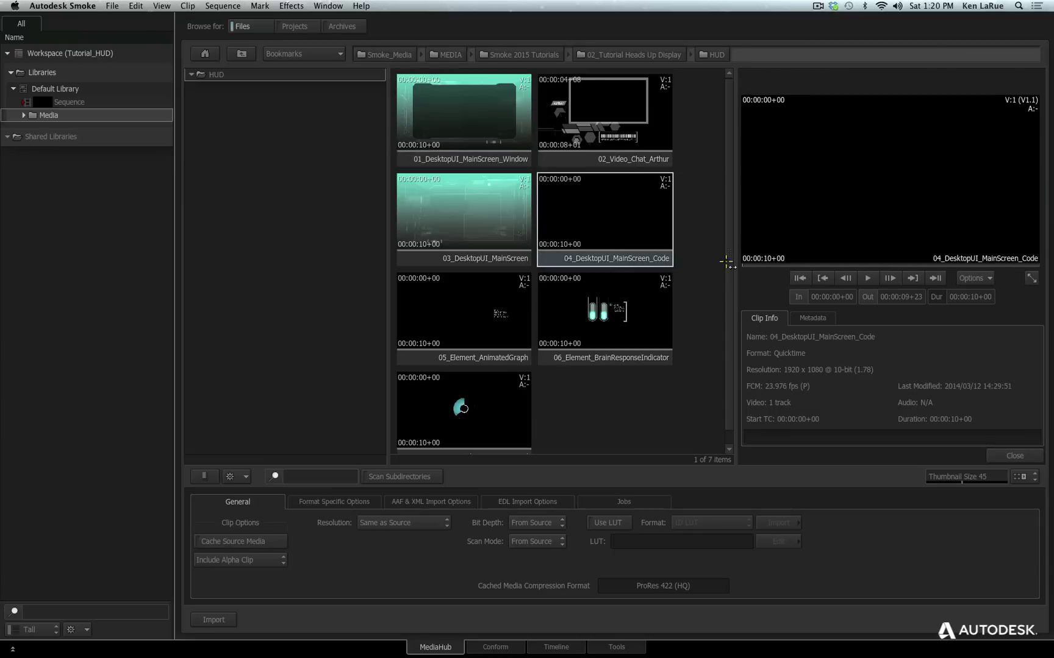
click(611, 159)
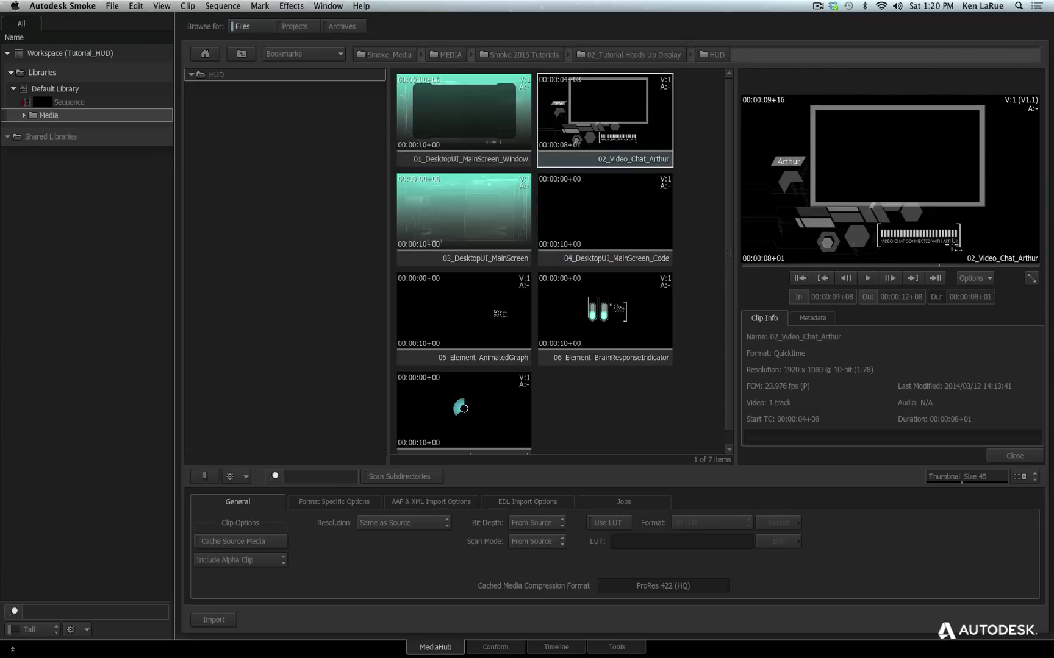
click(1025, 455)
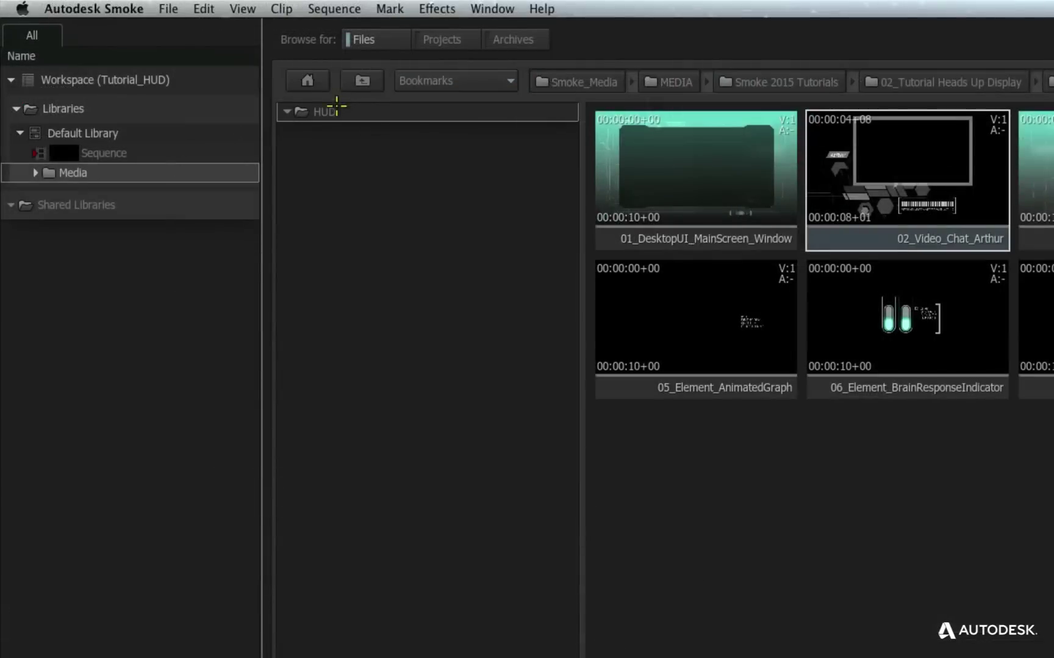
drag(290, 113, 79, 170)
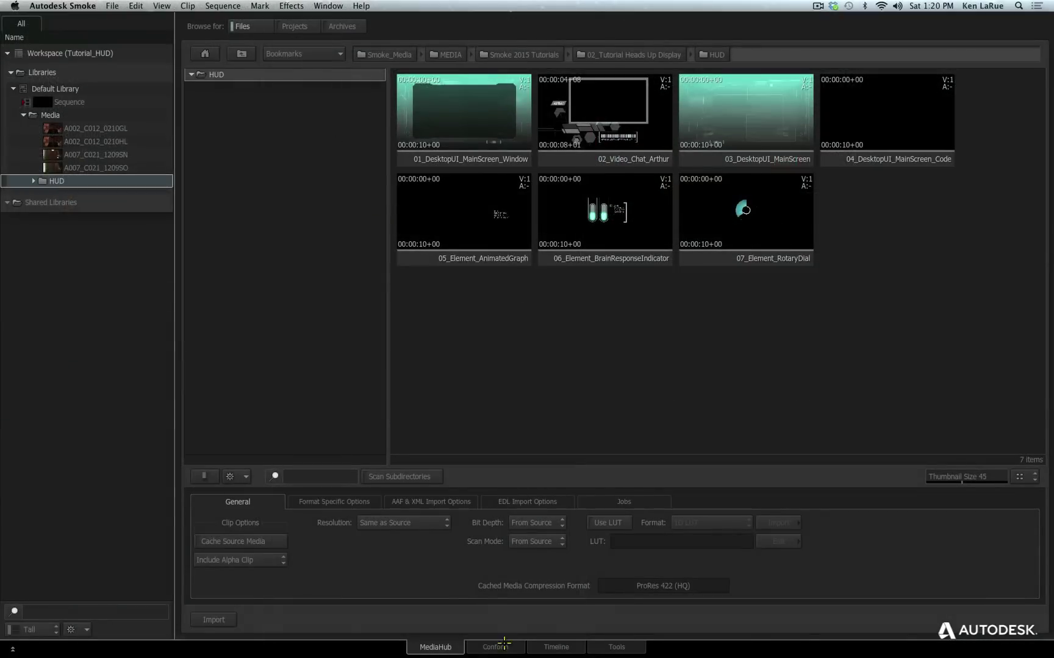
Switch to the Timeline view and enlarge the timeline area below the viewers.
click(551, 646)
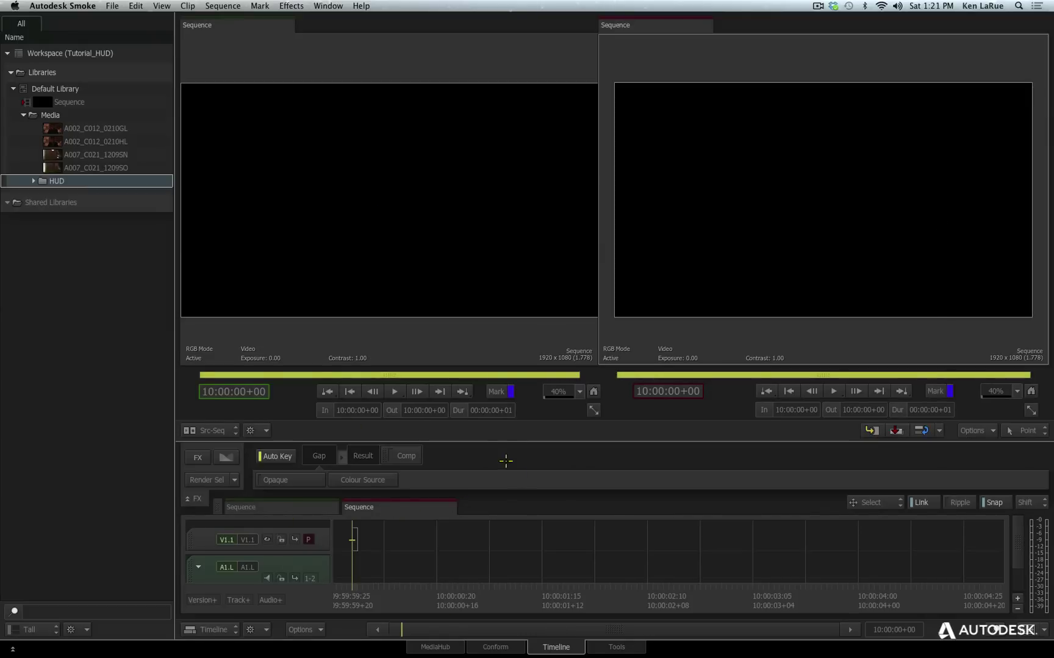
drag(500, 444, 499, 412)
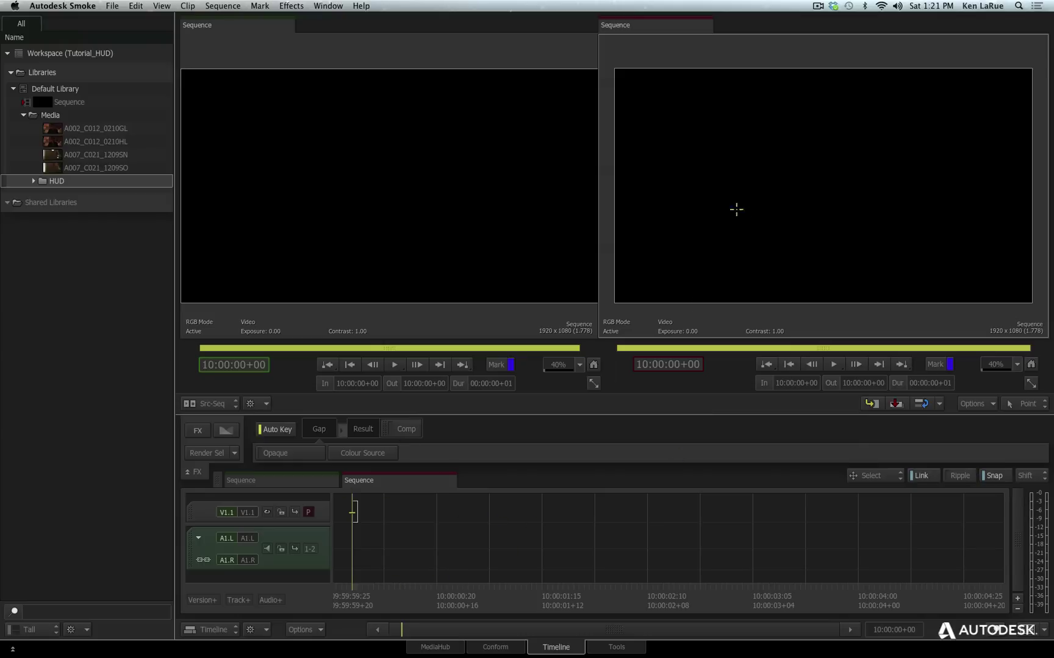
right_click(62, 89)
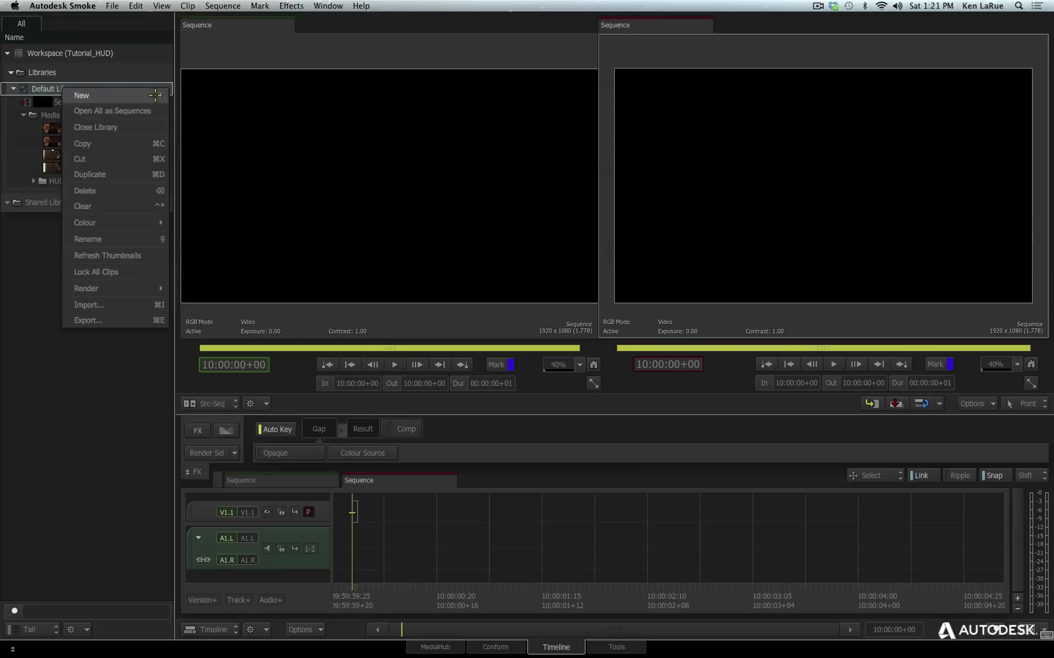
mouse_move(97, 223)
click(30, 412)
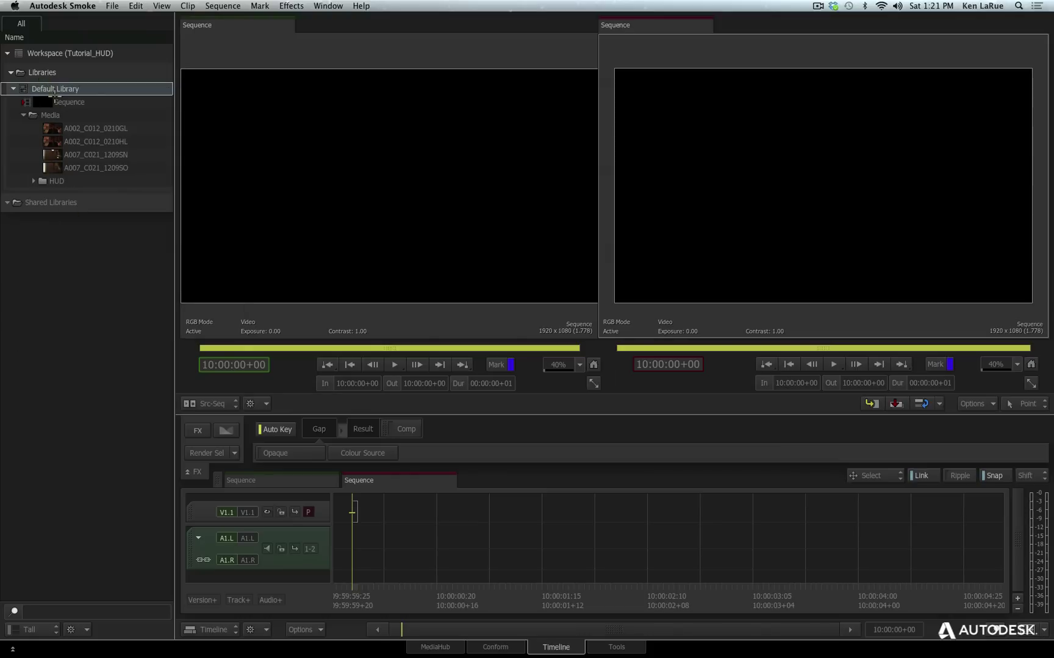
Edit A007_C021_1209SN into the sequence from its first frame, then load A002_C012_0210GL as source.
double_click(94, 154)
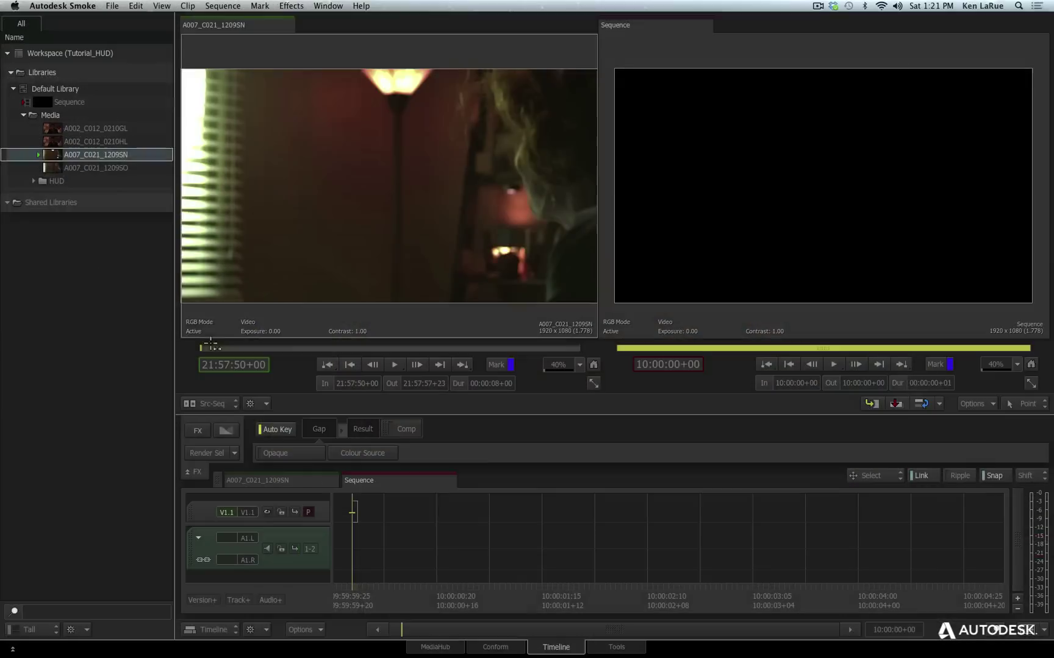
drag(549, 522, 582, 530)
drag(388, 354, 98, 373)
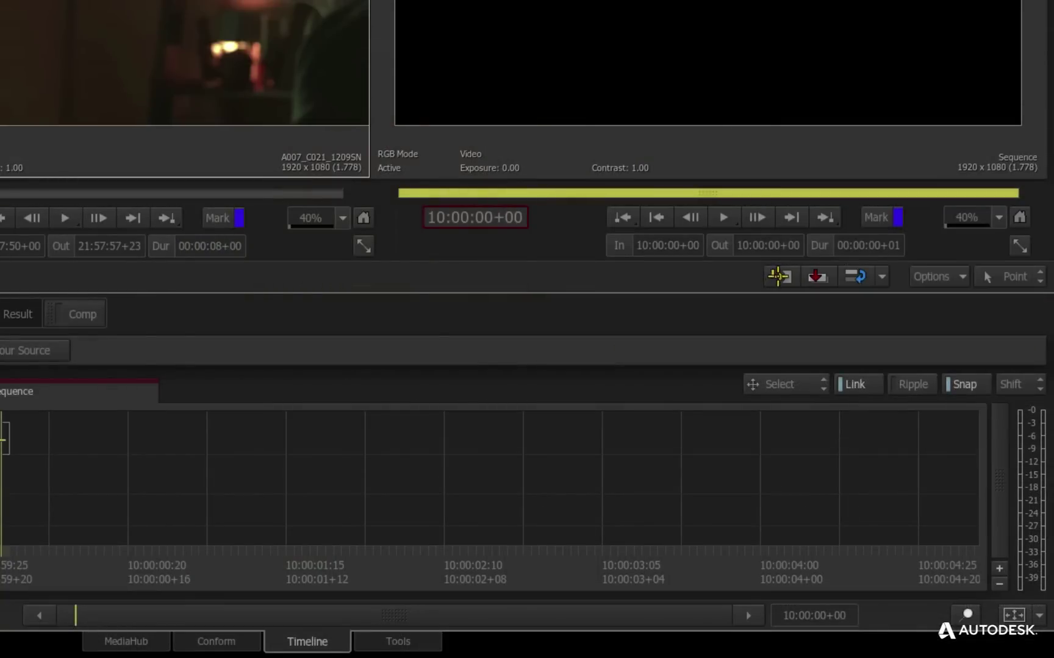
click(778, 277)
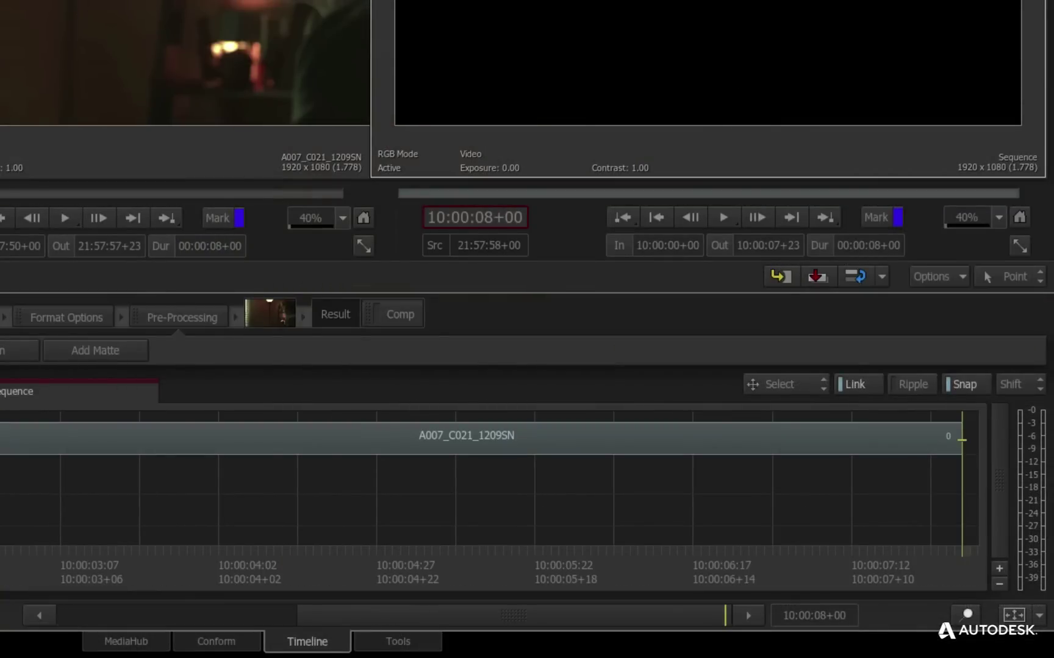
key(Home)
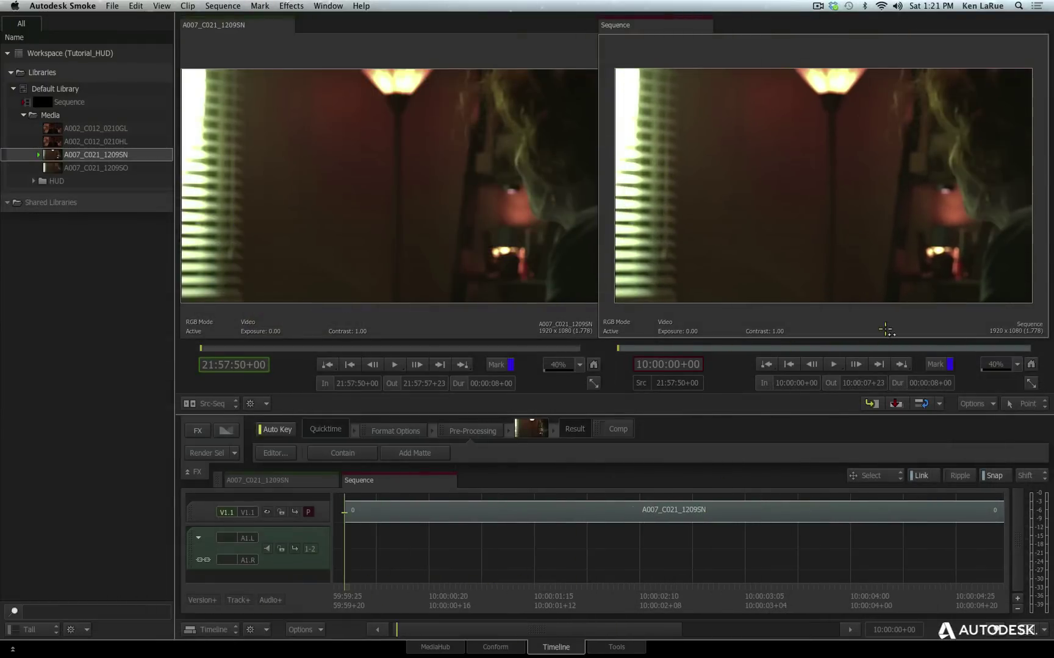
click(92, 128)
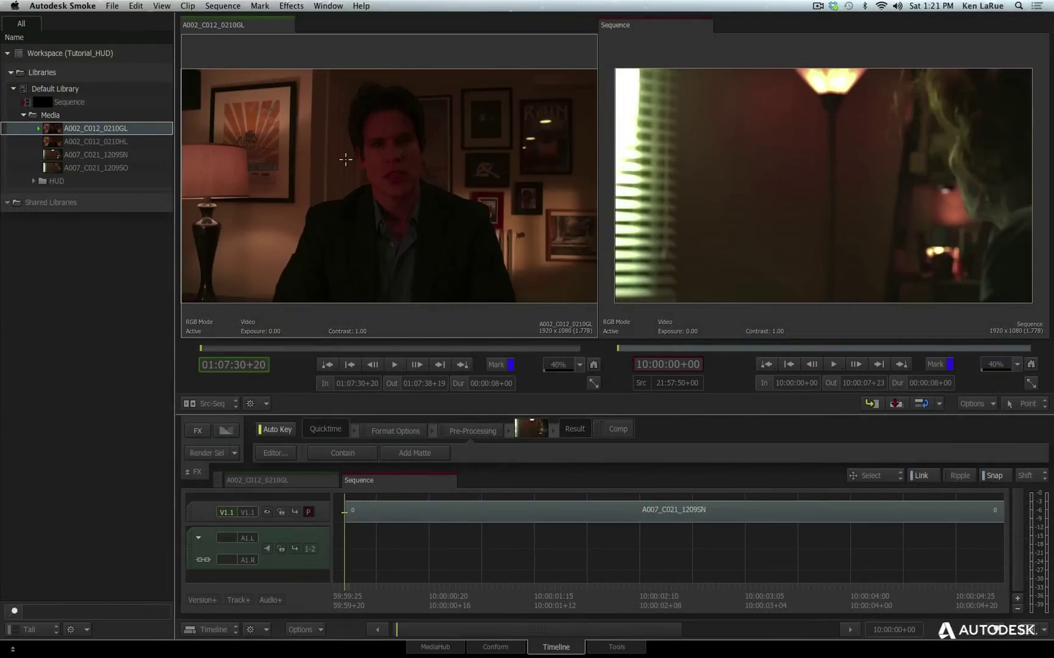
Drop A002_C012_0210GL onto a new track V1.2 above A007_C021_1209SN and fit it in the timeline.
drag(287, 113, 352, 497)
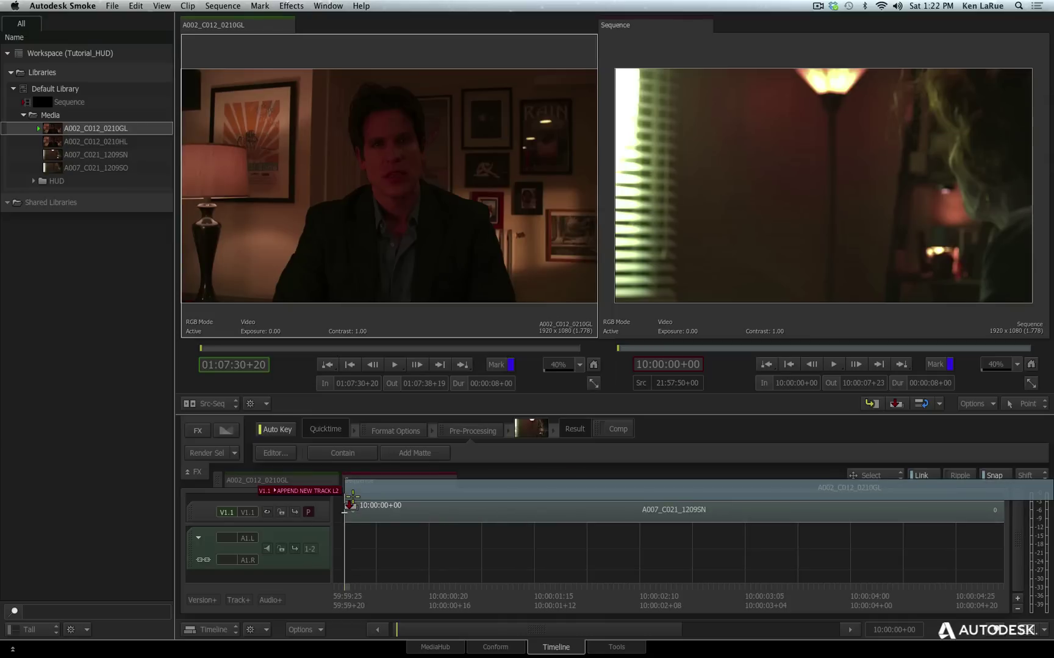
drag(353, 497, 354, 500)
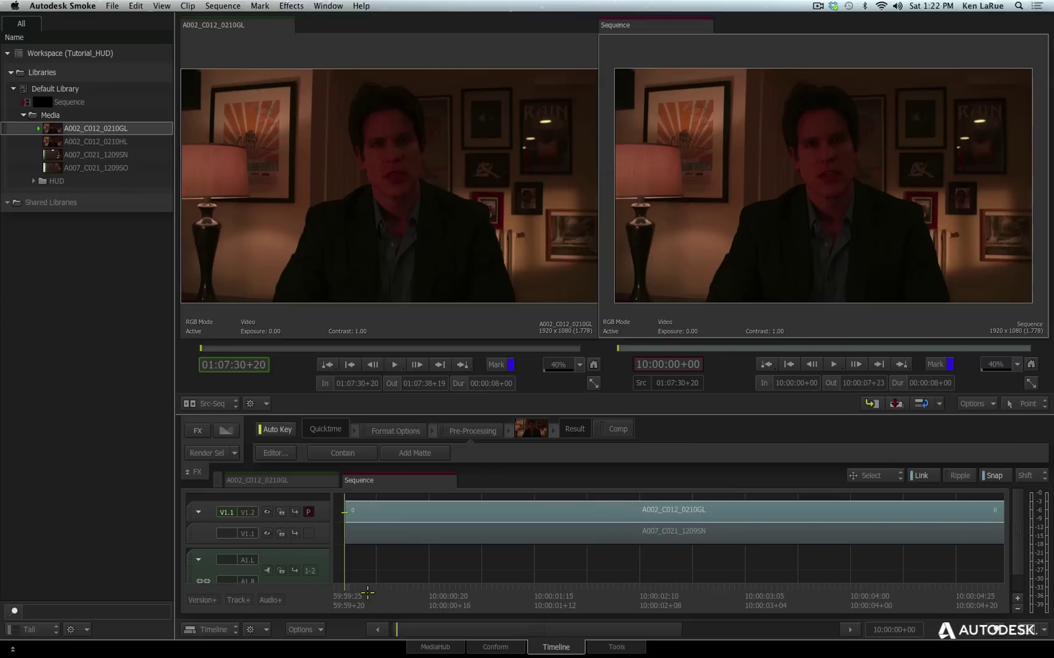
drag(360, 595, 718, 594)
double_click(560, 630)
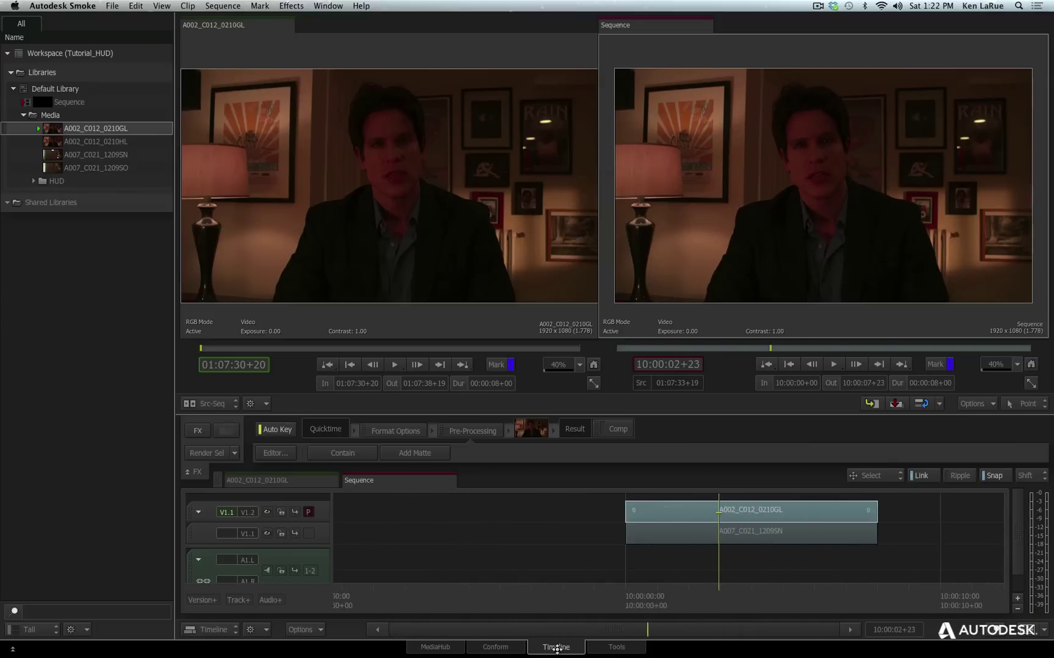
mouse_move(612, 631)
mouse_down()
mouse_move(642, 610)
mouse_move(616, 586)
mouse_move(609, 632)
mouse_move(630, 629)
mouse_up()
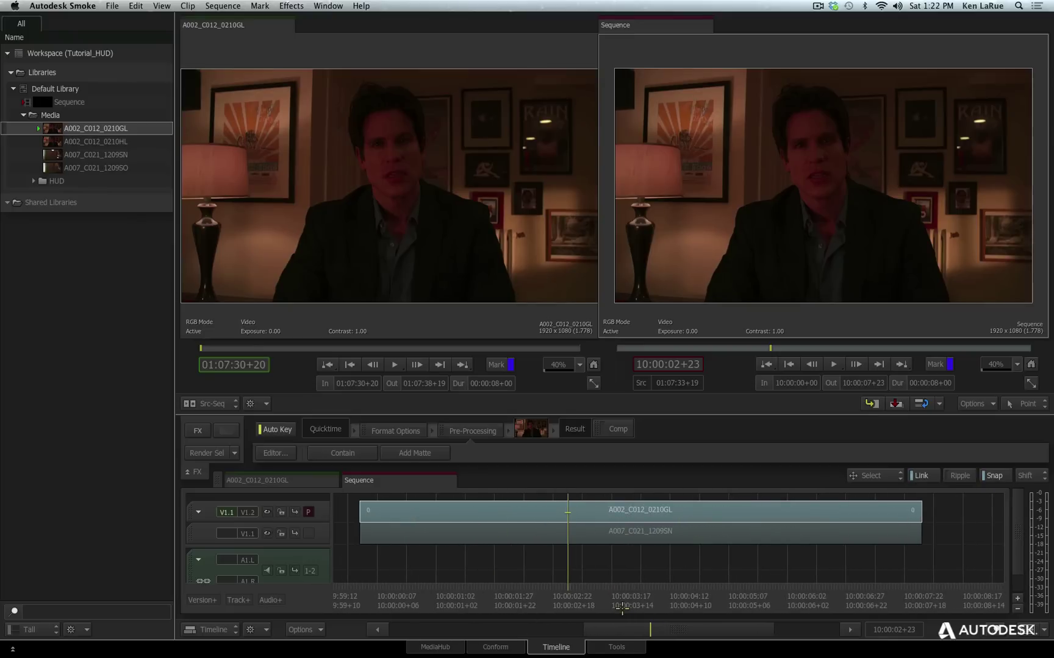
key(Home)
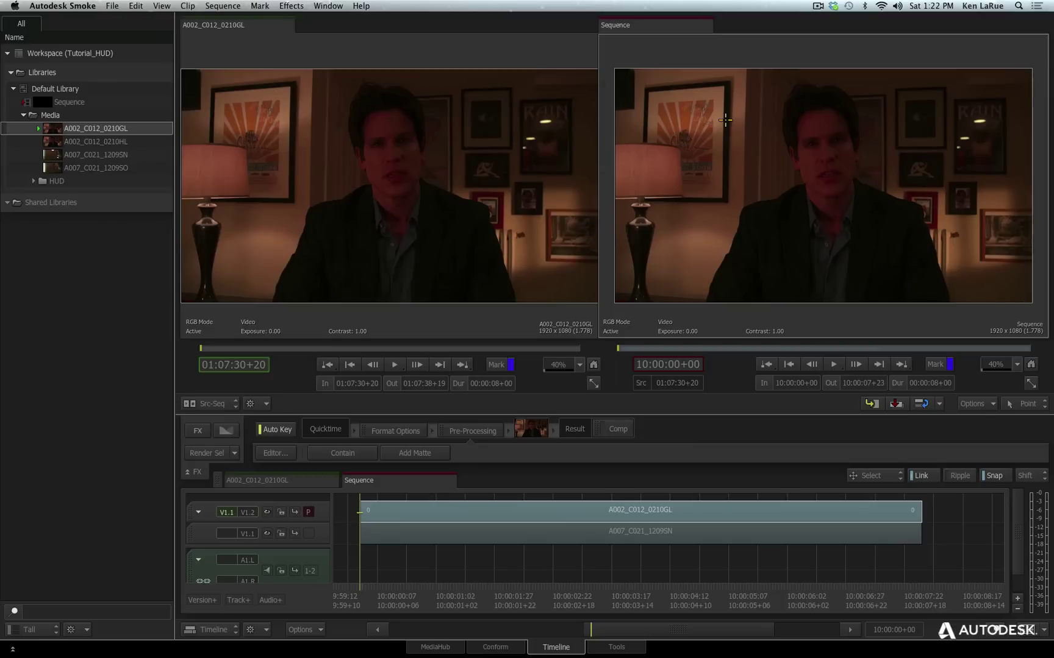
Play the sequence forward and in reverse, ending with upper track V1.2 as primary.
click(348, 532)
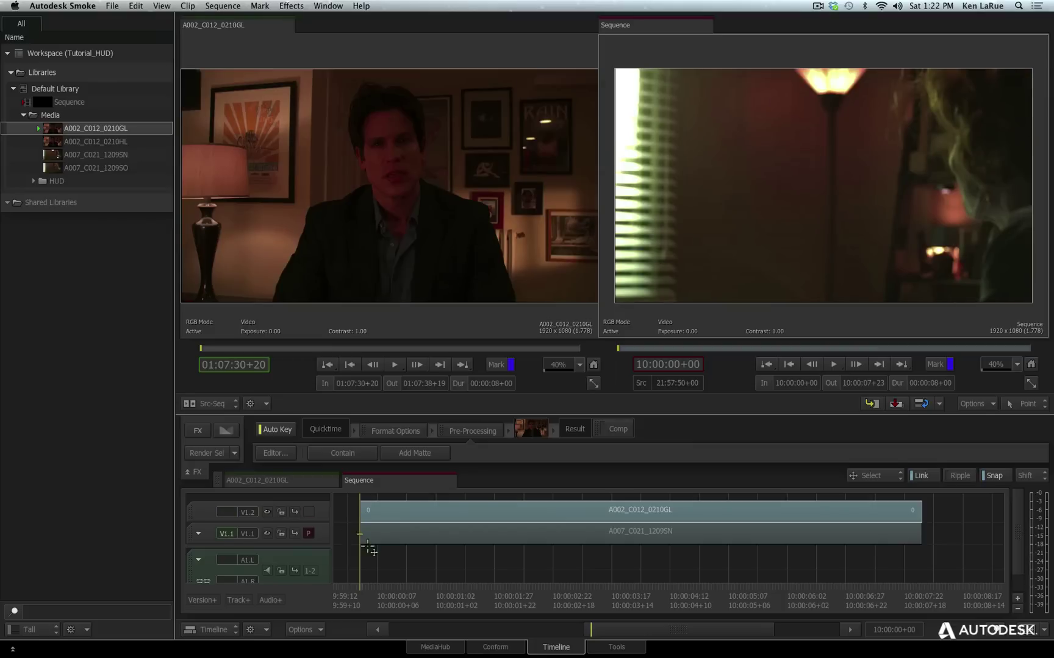
key(space)
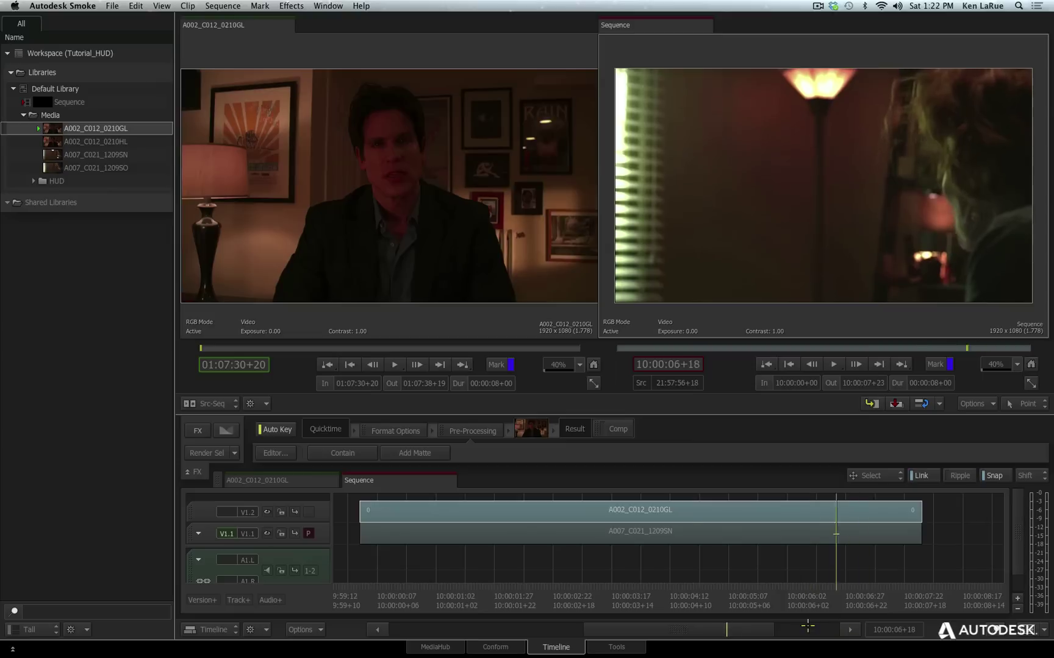
key(j)
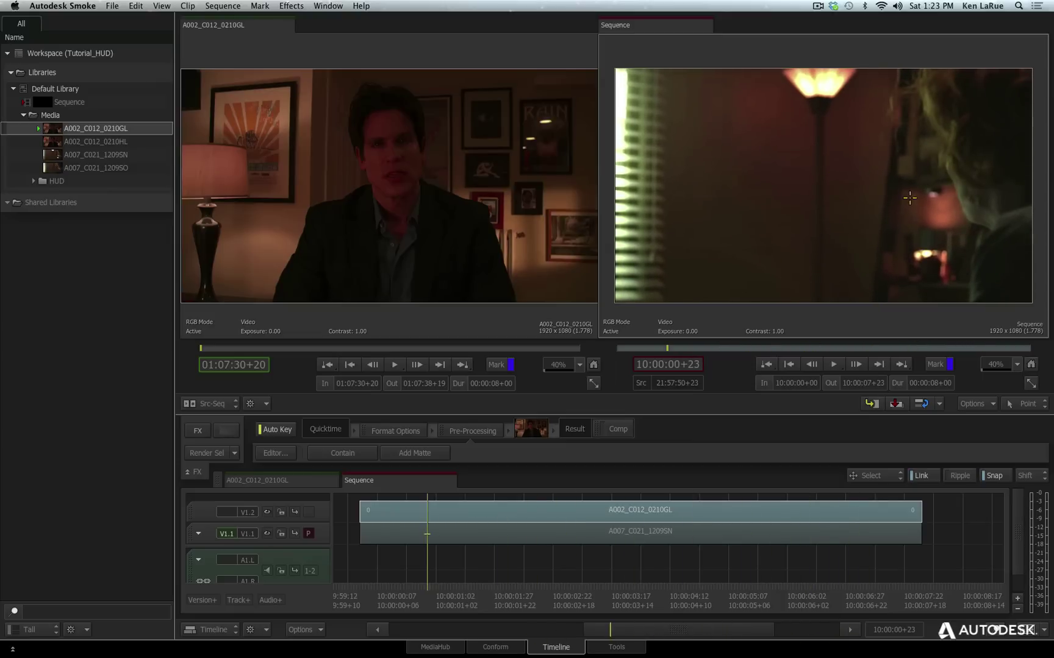
key(Up)
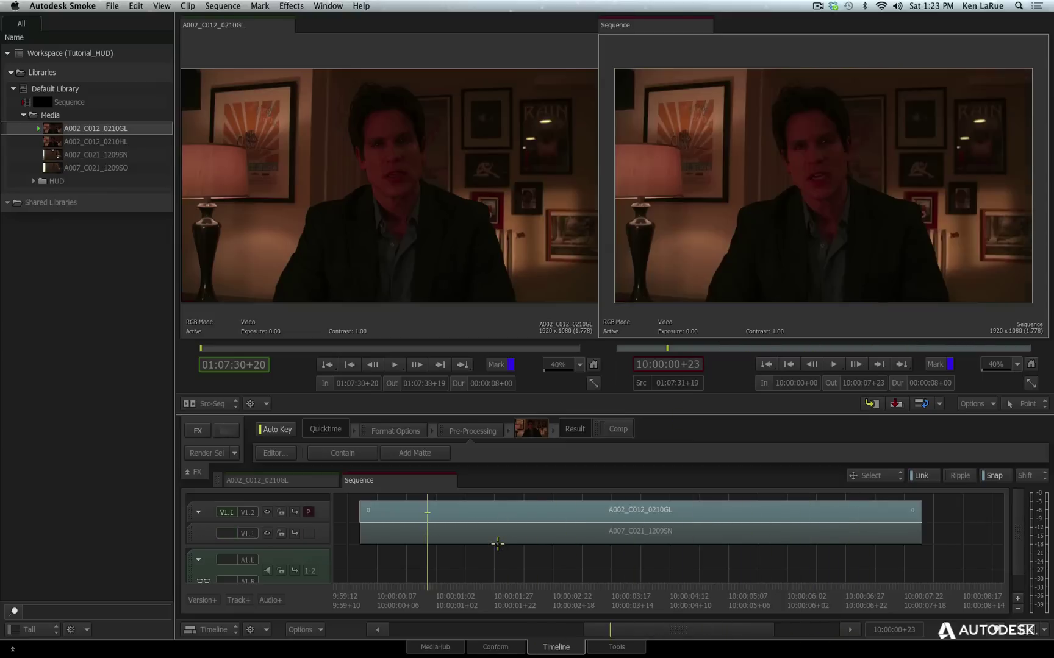
key(j)
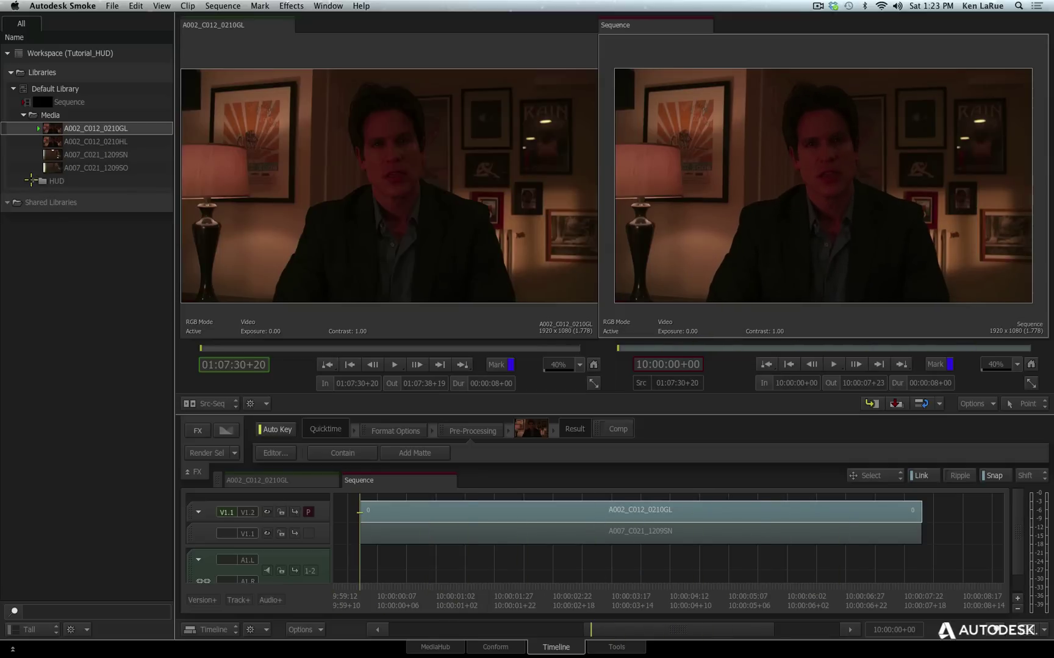
Preview all seven HUD clips, from 01_DesktopUI_MainScreen_Window to 07_Element_RotaryDial, then reload 01_DesktopUI_MainScreen_Window.
click(32, 180)
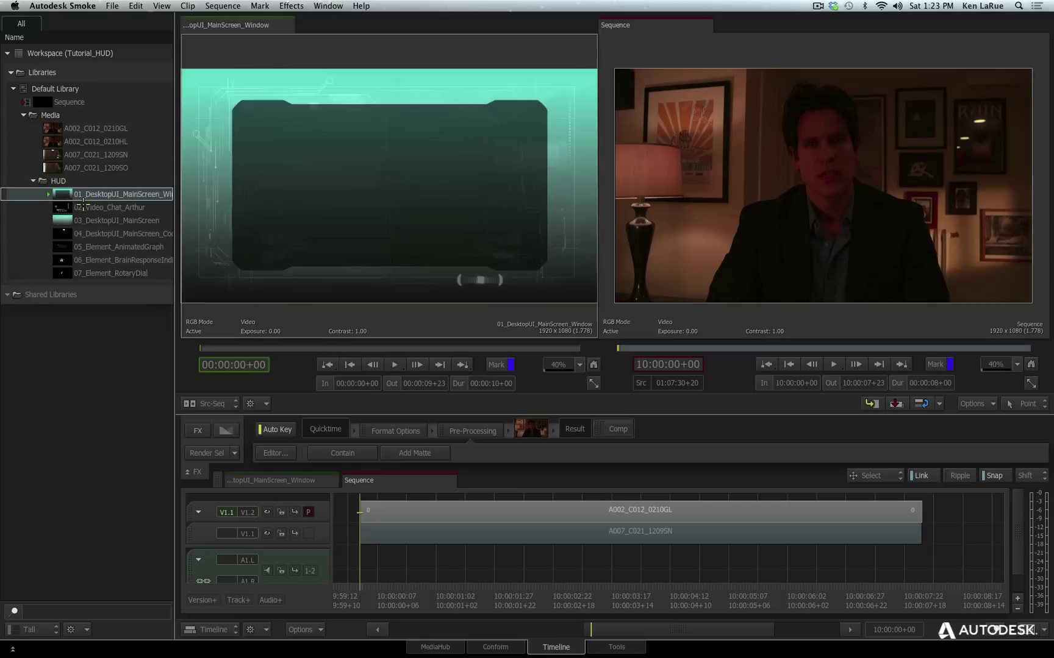
key(space)
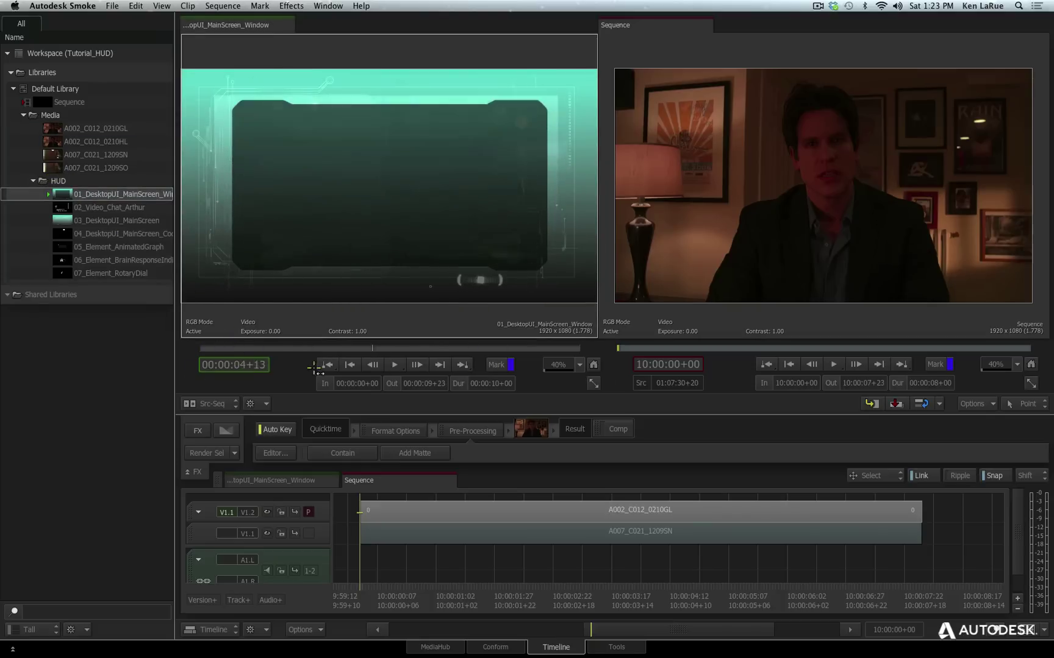
click(116, 208)
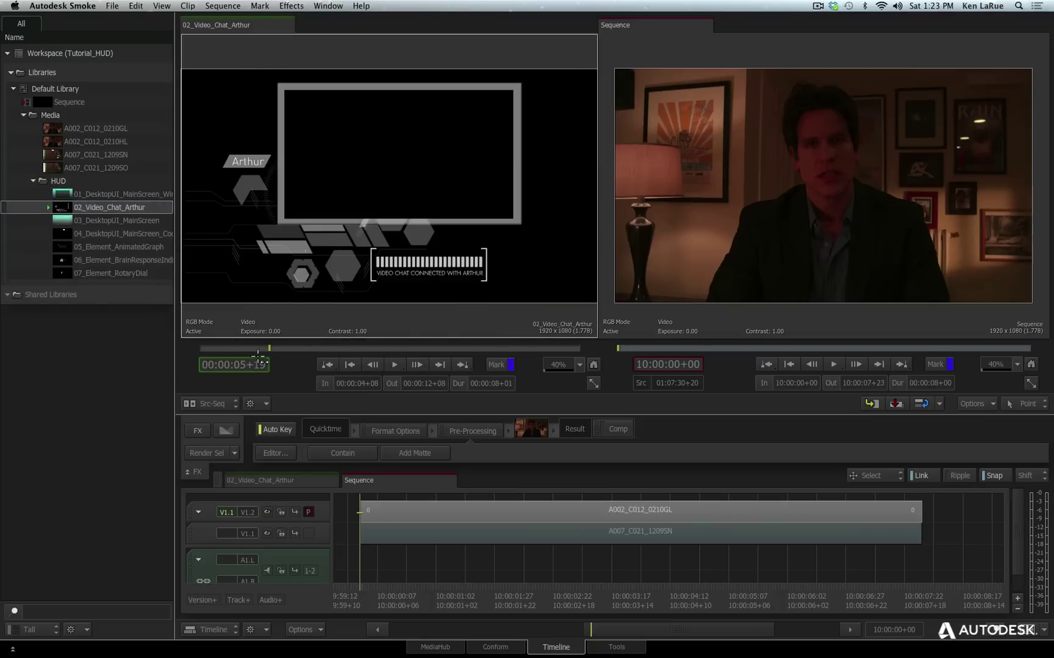
click(131, 220)
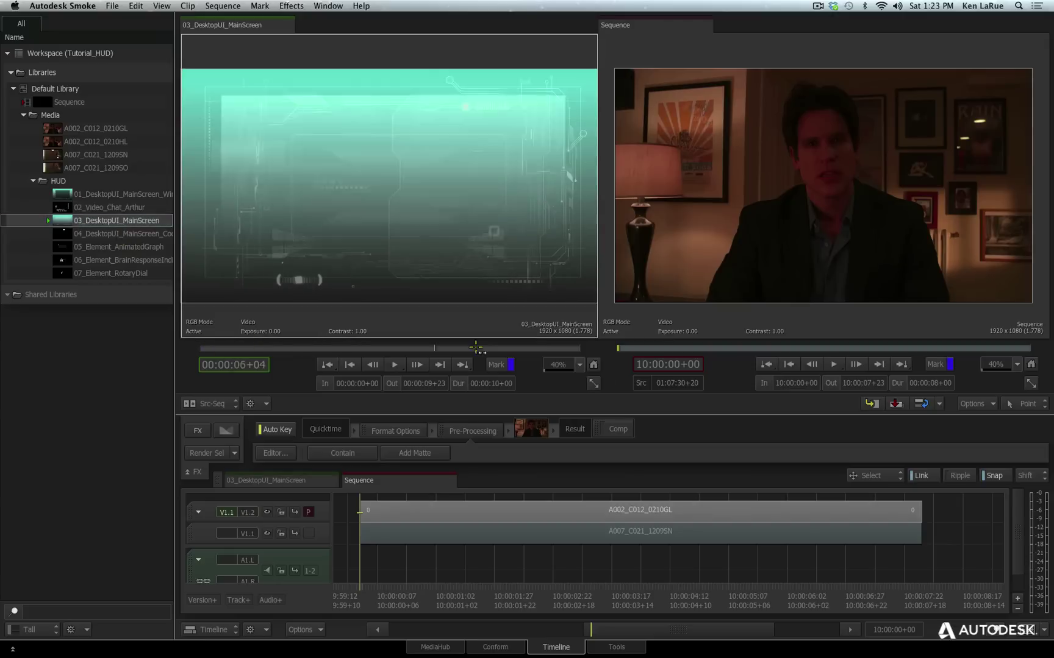
key(Down)
key(Down)
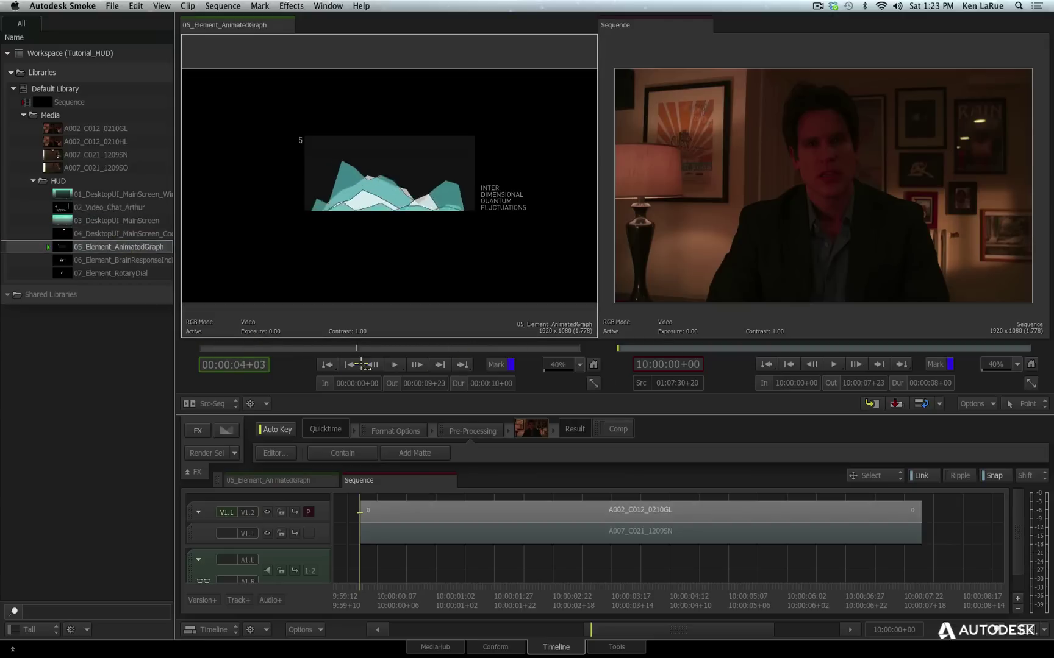
key(Up)
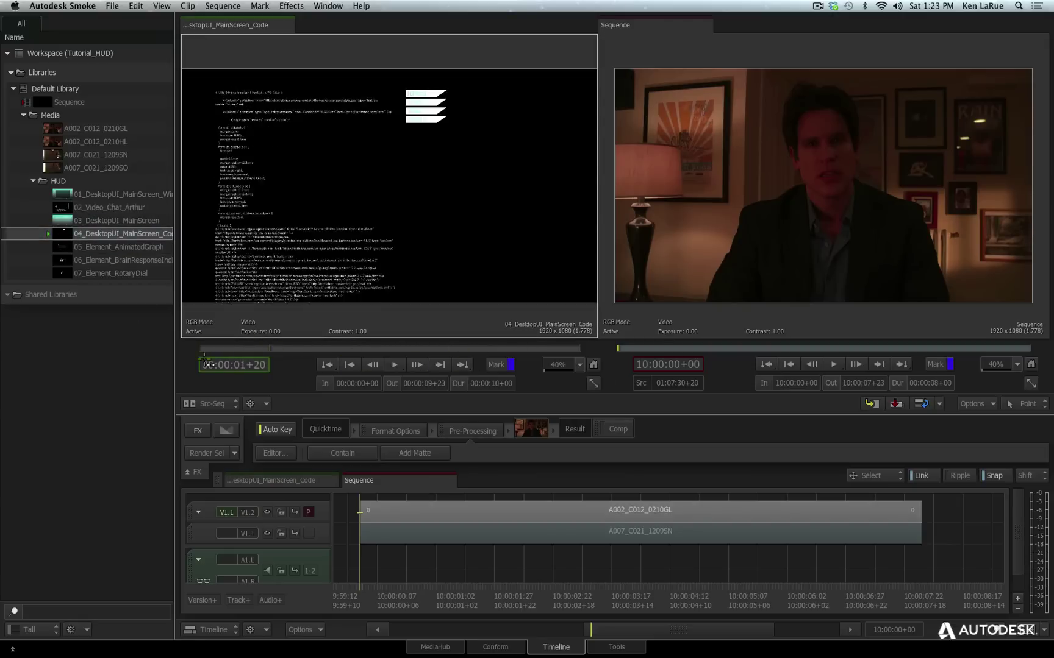
key(Down)
key(Down)
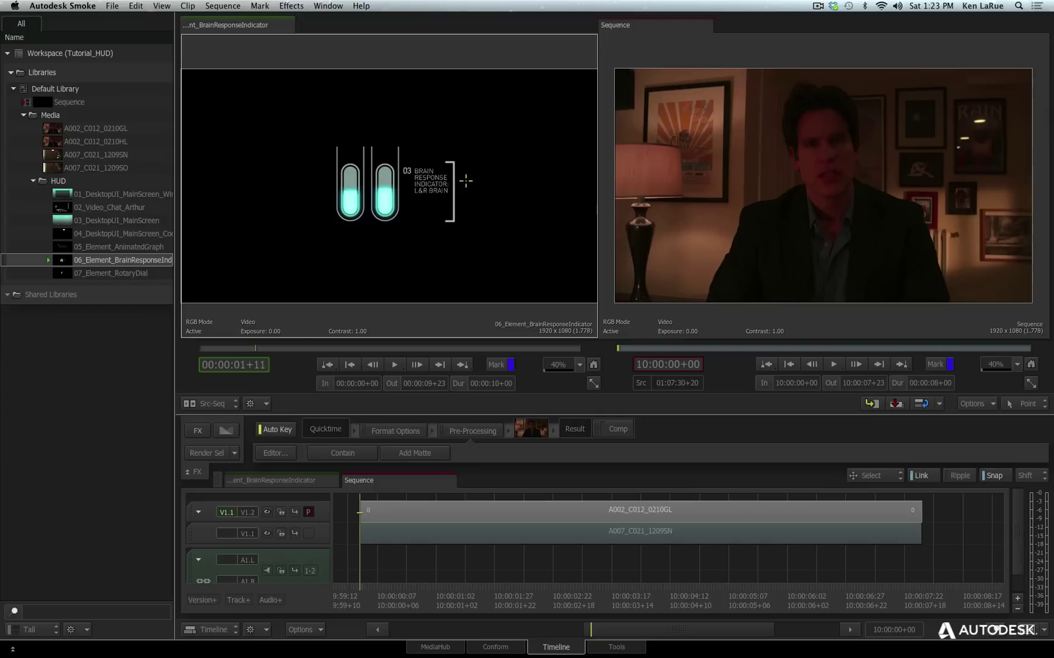
click(139, 274)
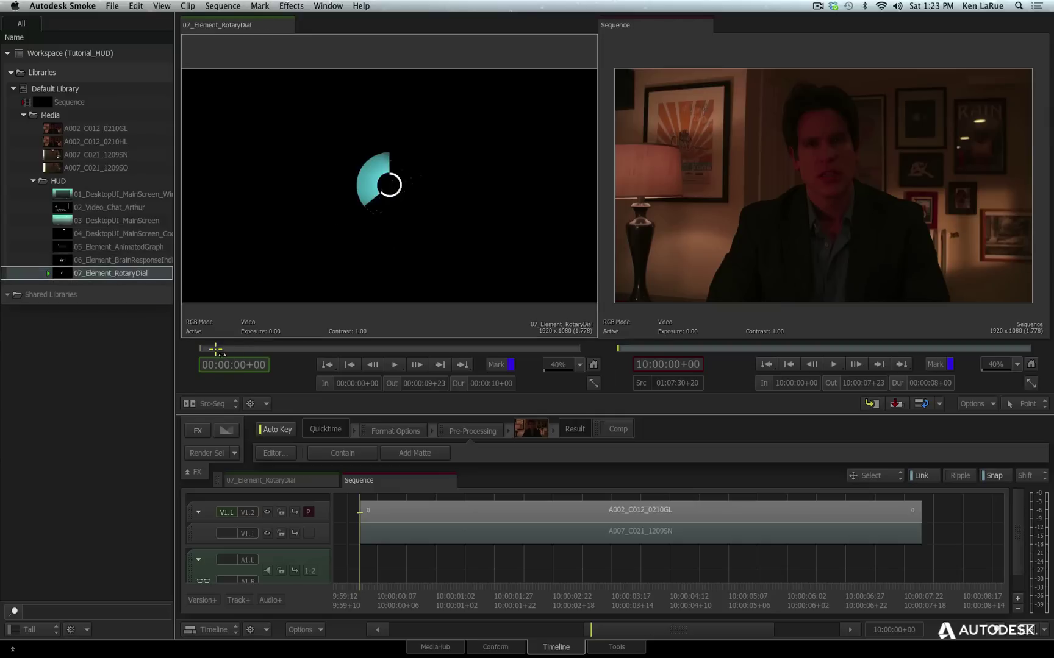
click(107, 193)
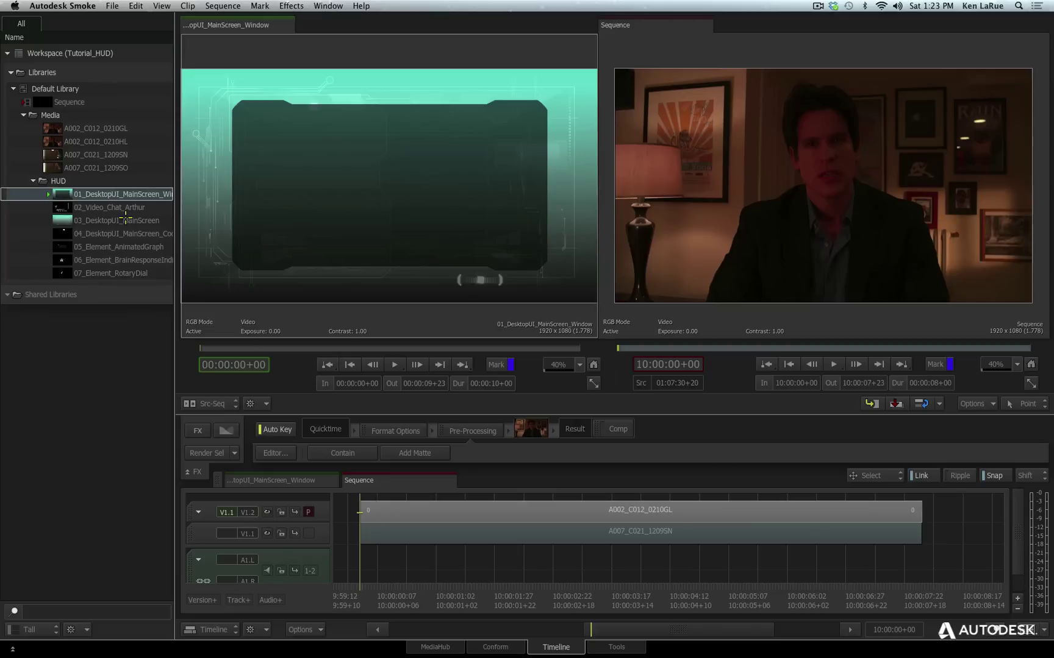
click(843, 227)
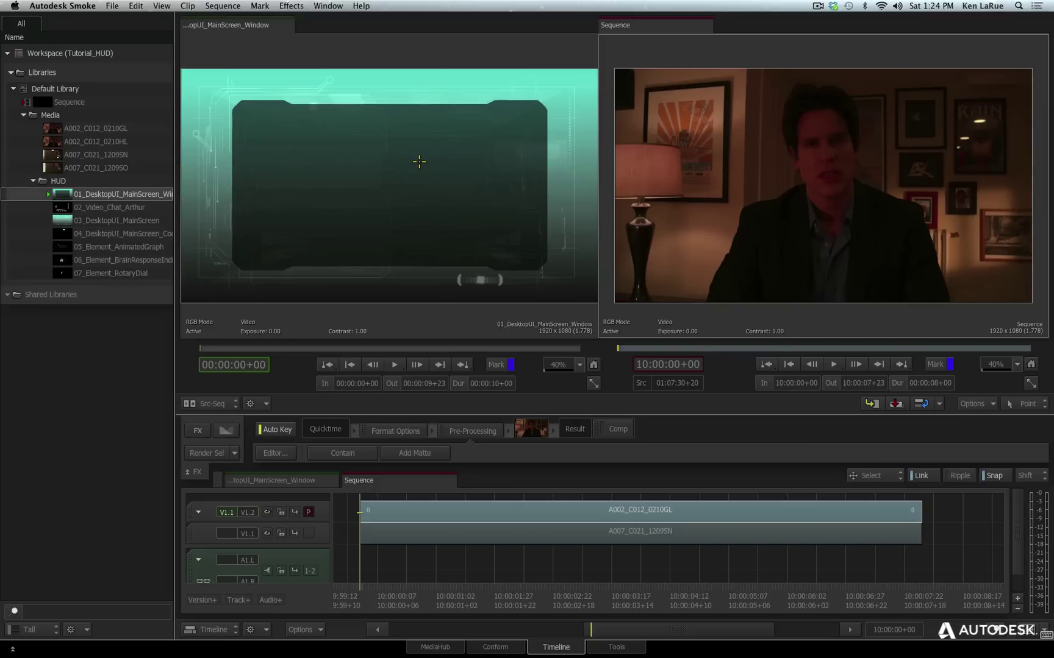
Switch to a single large Player view and apply a Colour Warper to the A002_C012_0210GL clip.
key(alt+1)
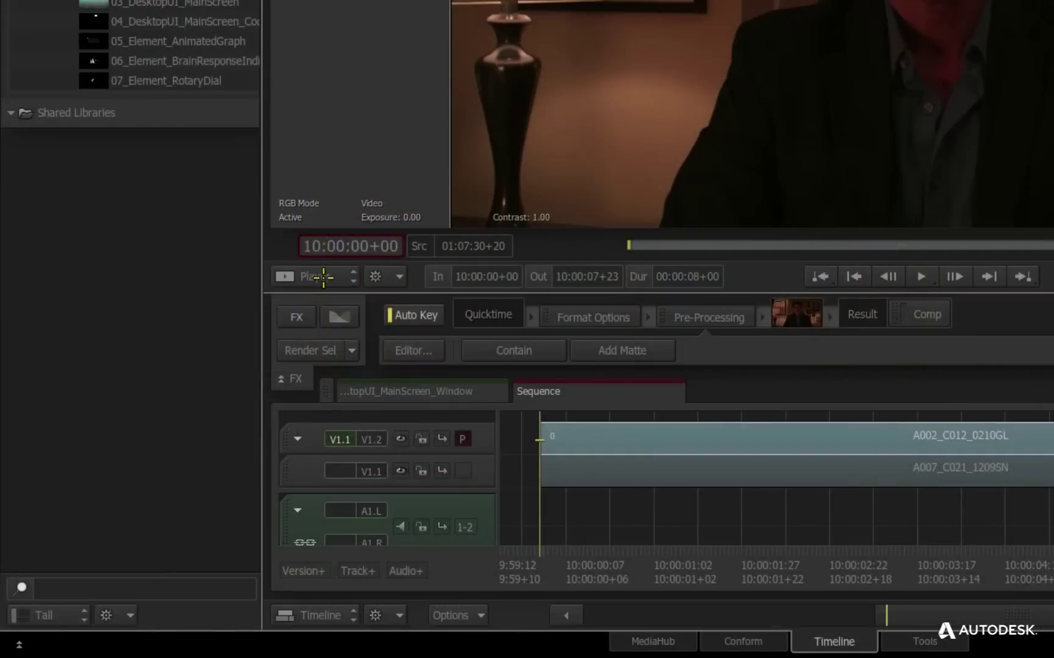
click(206, 403)
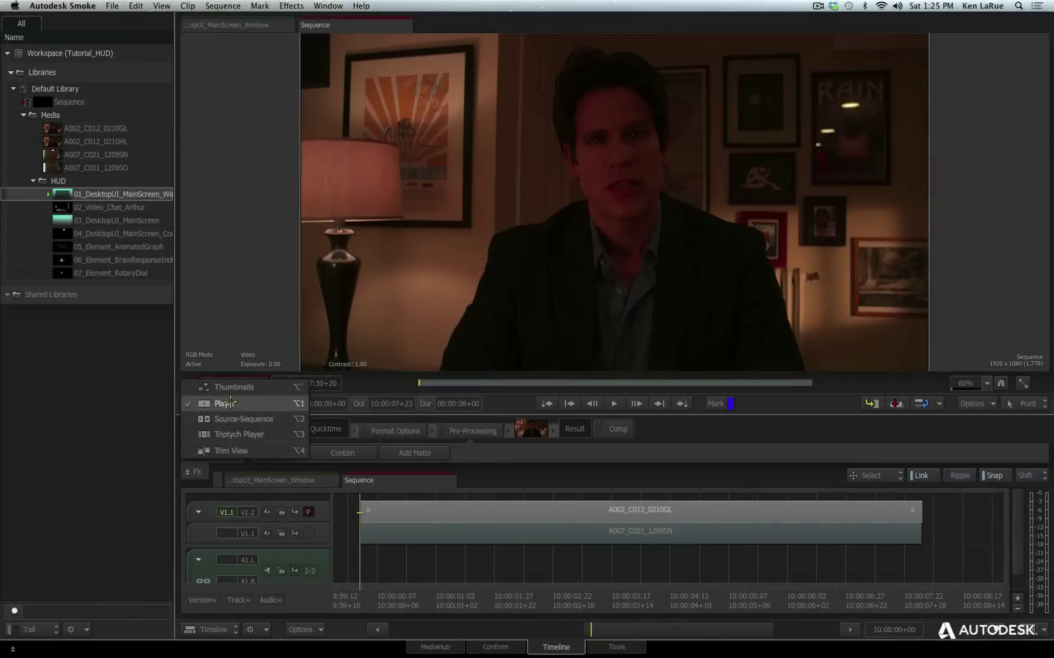
click(230, 403)
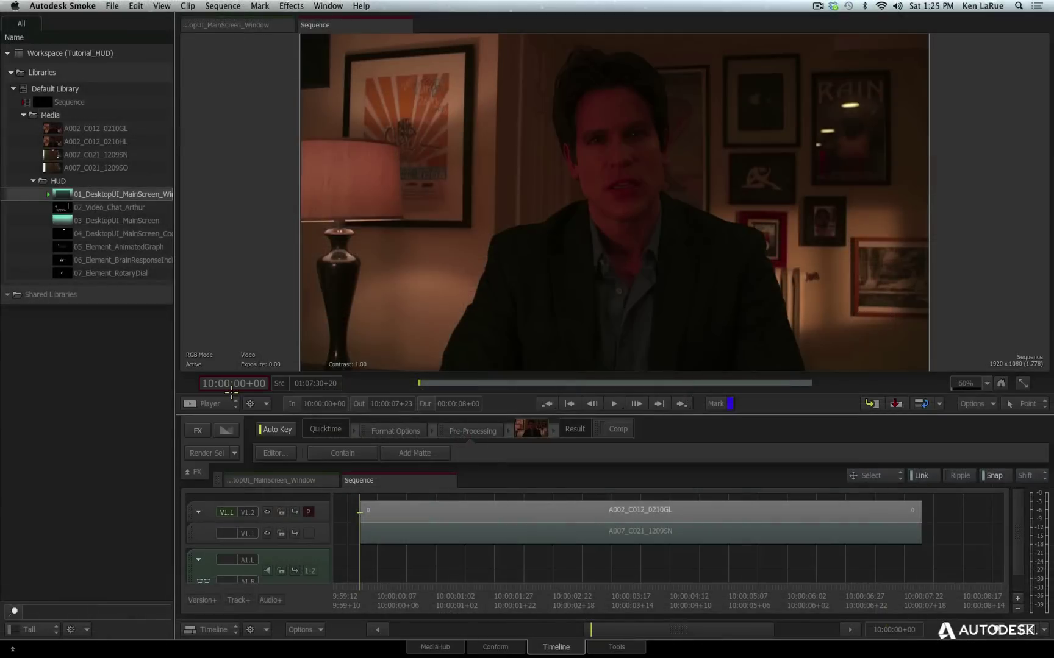
click(425, 516)
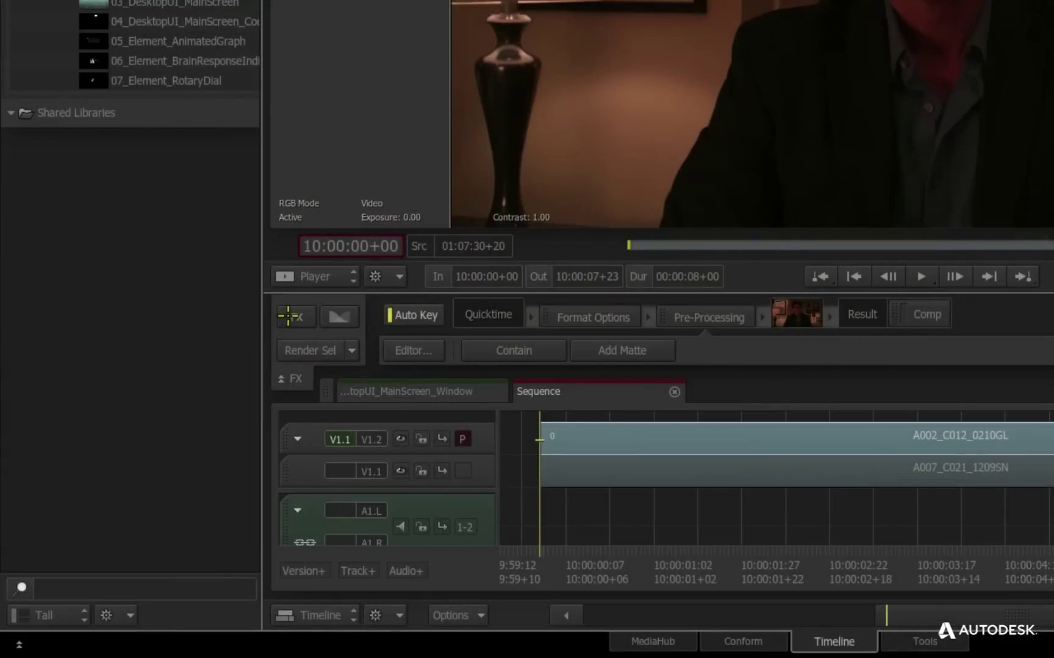
click(288, 316)
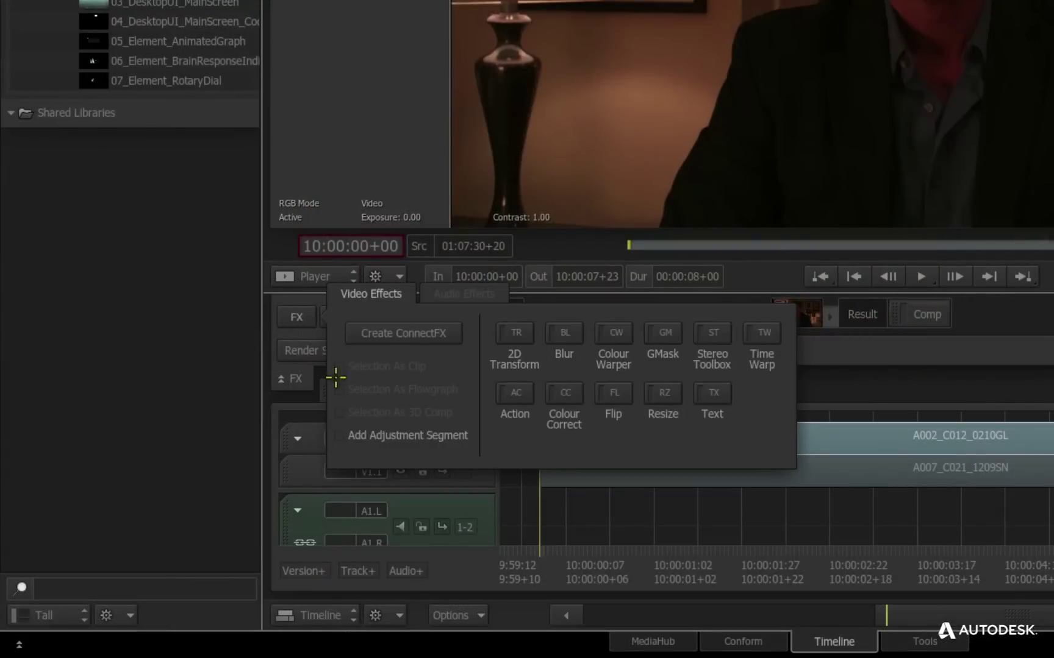
click(614, 332)
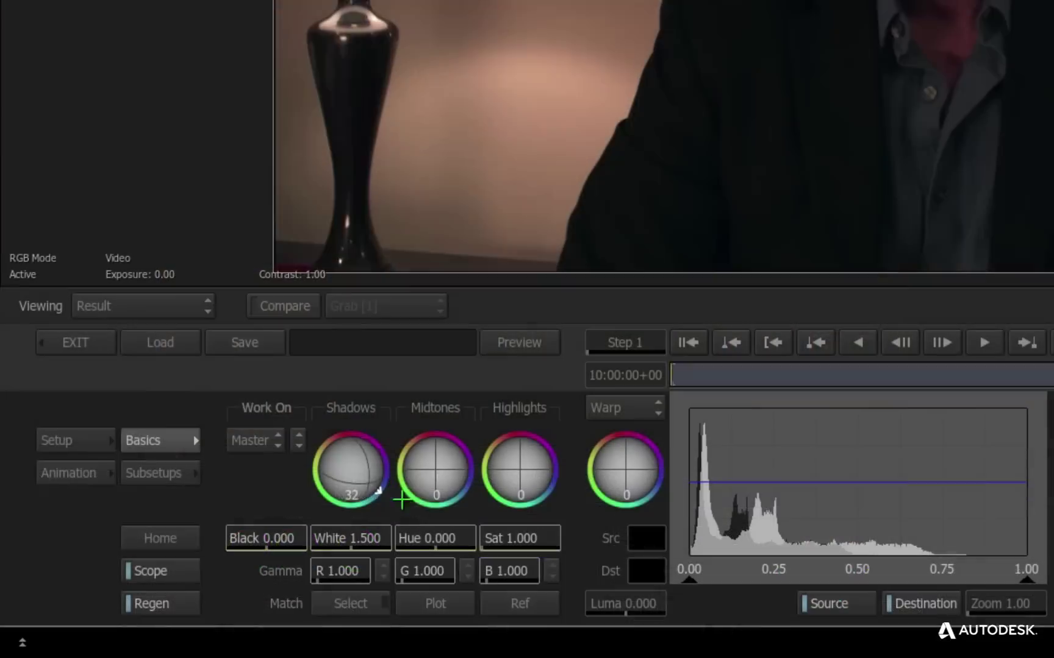
Tint the shadows and highlights cool, undo the midtone tint, and warp the overall colour balance.
drag(230, 567, 249, 579)
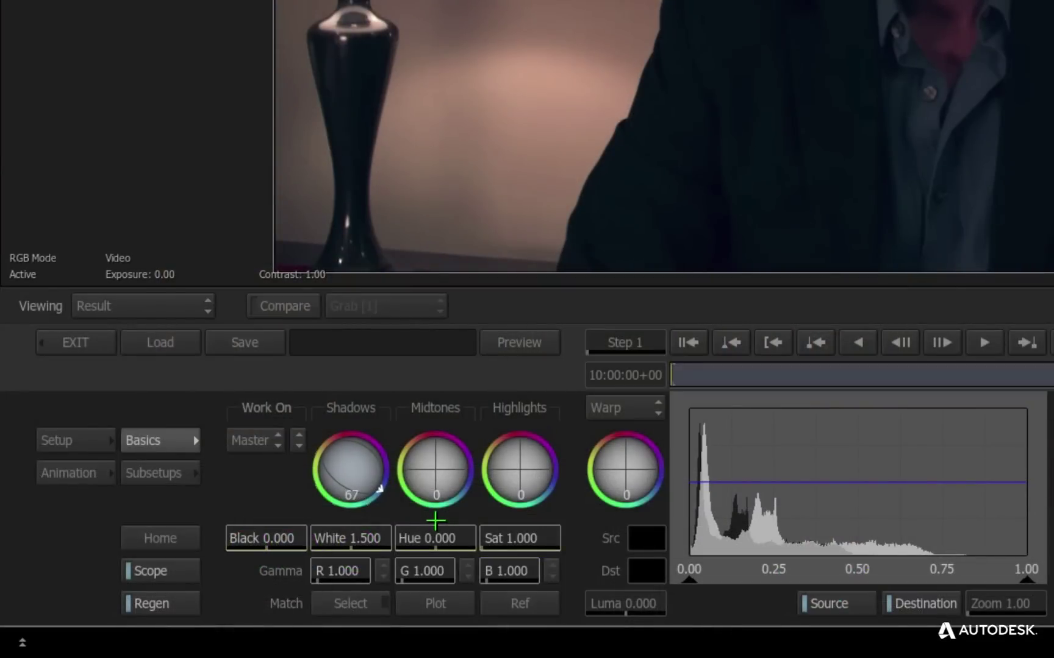
drag(433, 475, 518, 522)
key(ctrl+z)
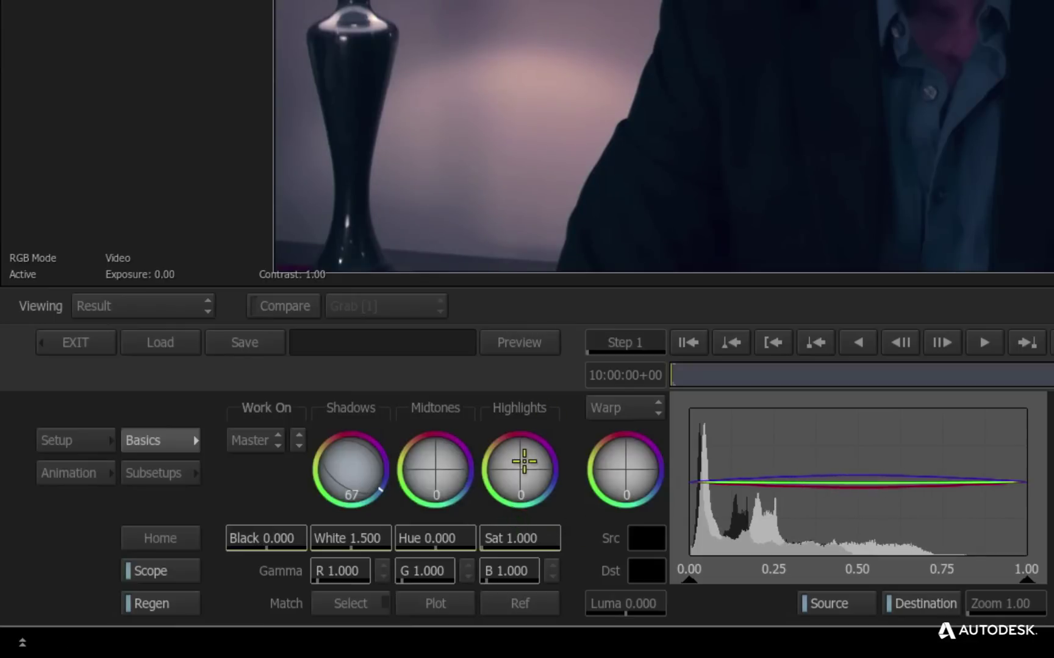
drag(520, 467, 605, 508)
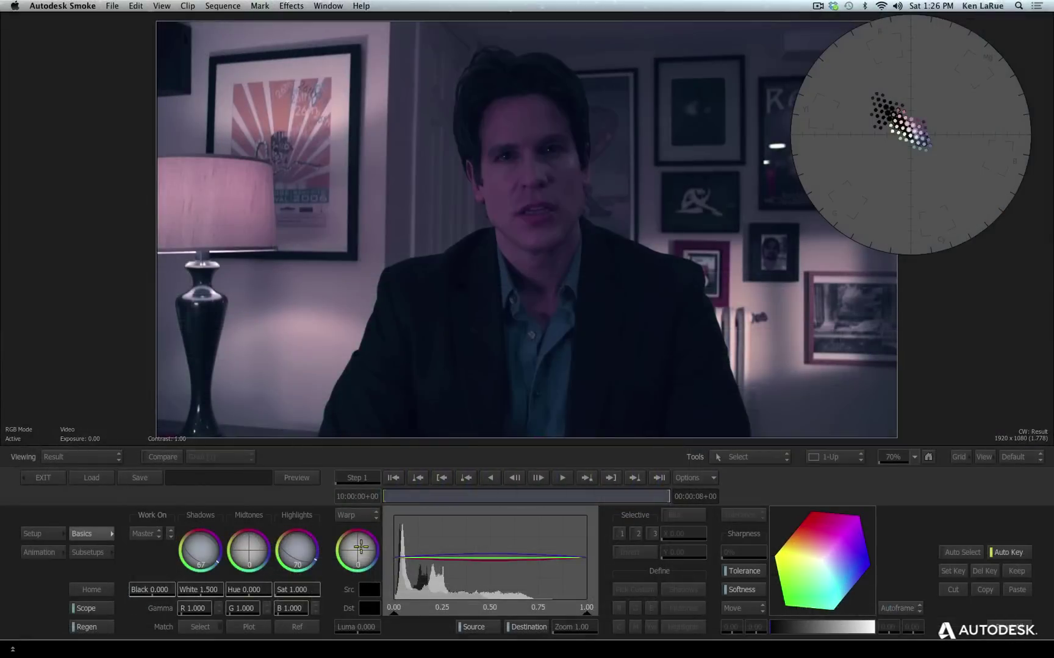
drag(631, 464, 642, 475)
drag(367, 553, 373, 558)
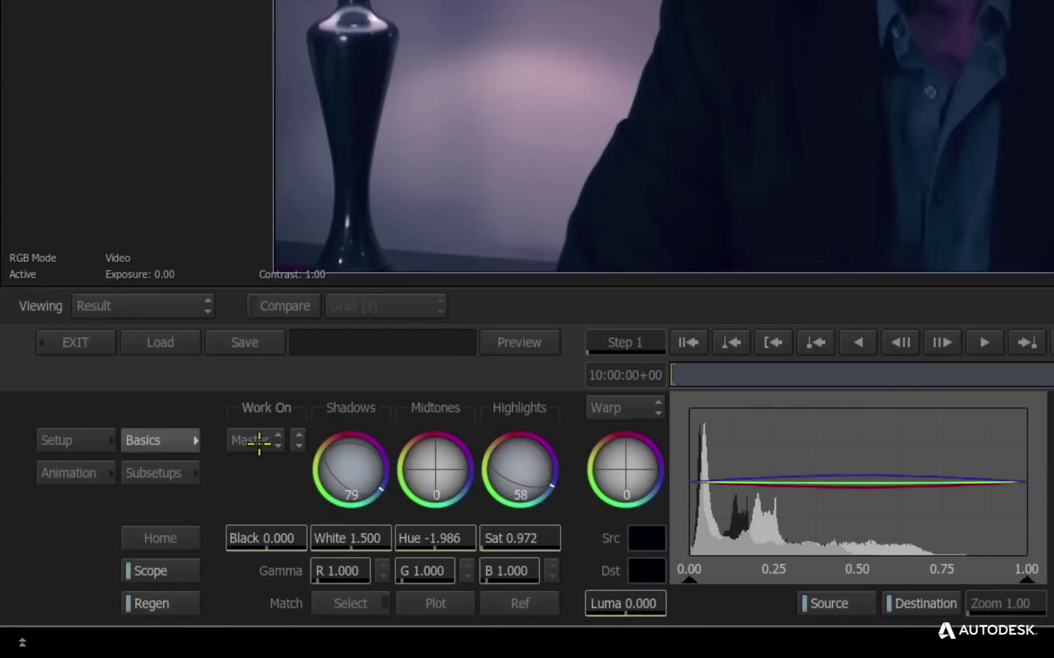
Switch to Sel 1 and limit its selective key to the 0.25–0.75 midtones luma range.
click(261, 440)
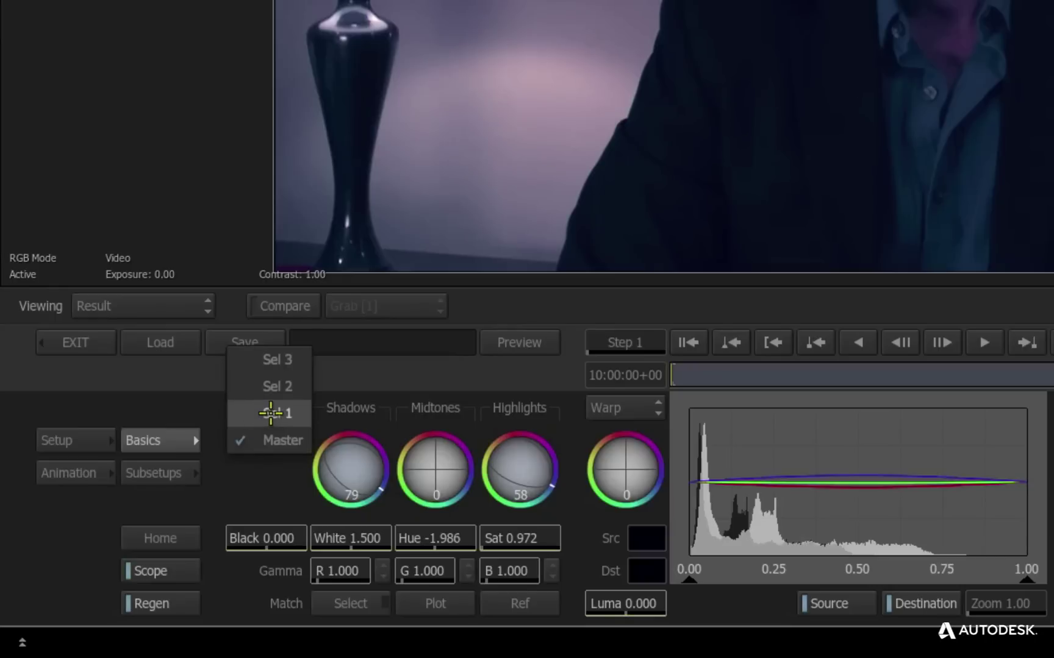
click(272, 413)
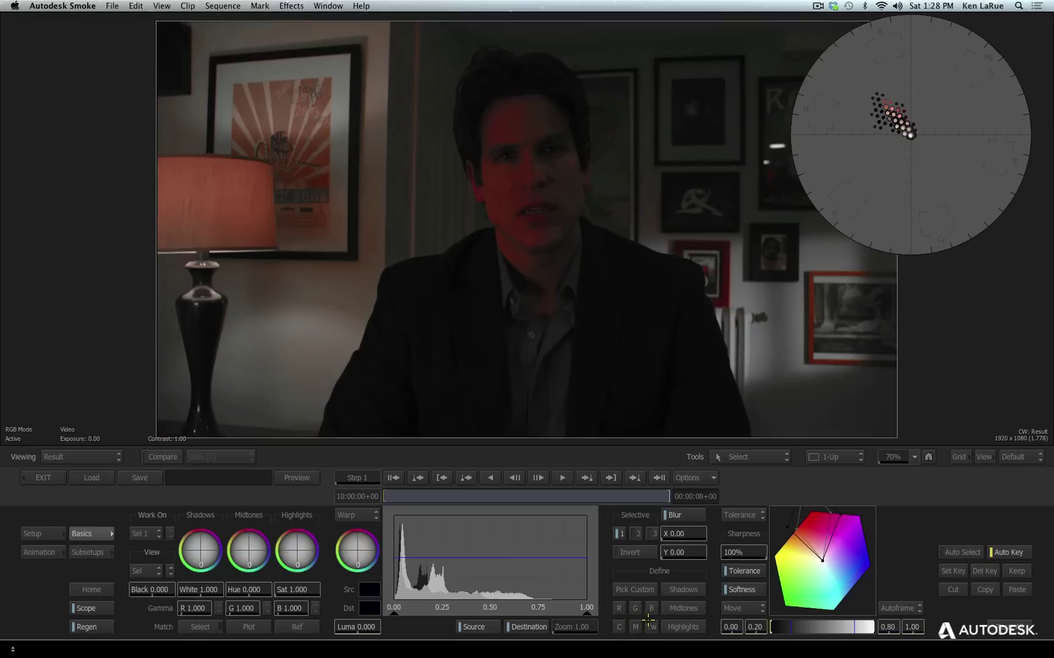
click(682, 590)
click(682, 609)
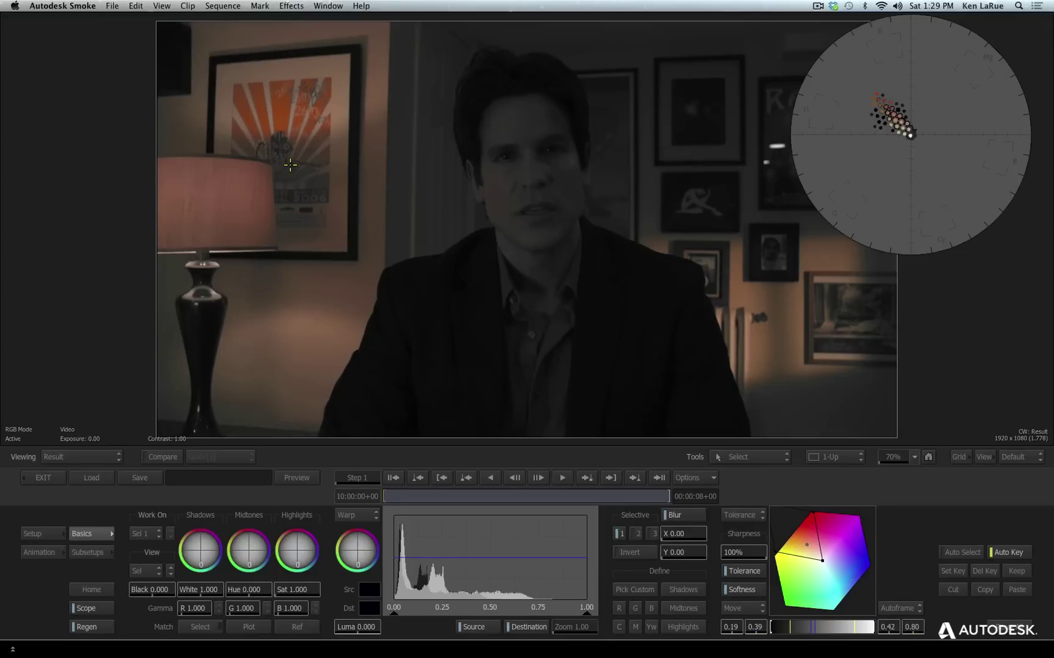
Zoom onto the orange poster and sample it in Tolerance mode, tightening the lower range to 0.19/0.24.
drag(270, 219, 429, 55)
drag(98, 115, 929, 457)
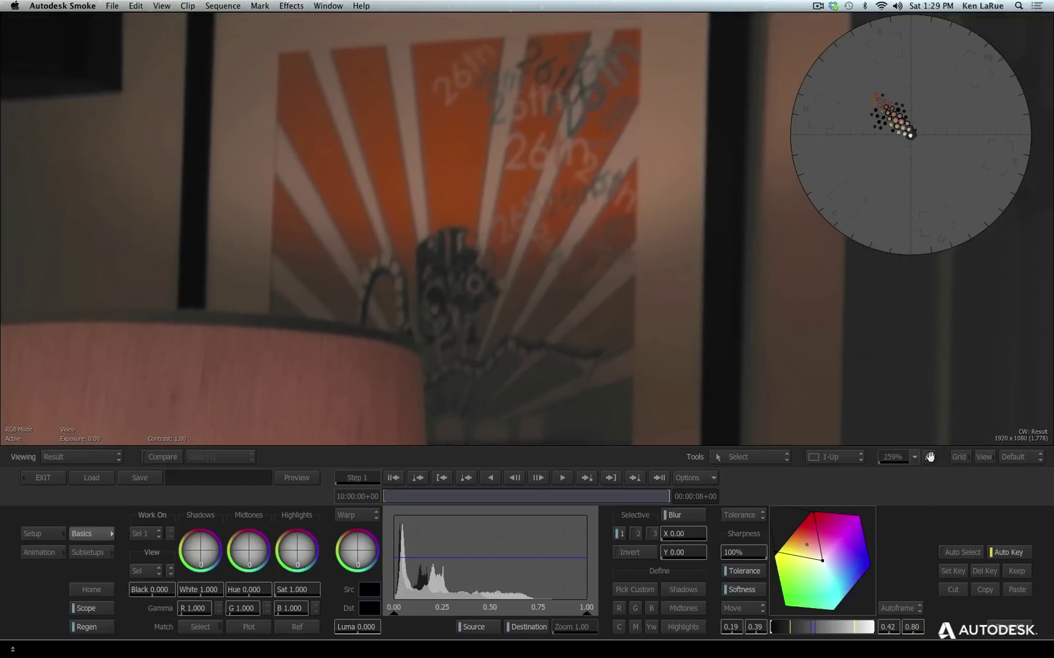
click(745, 515)
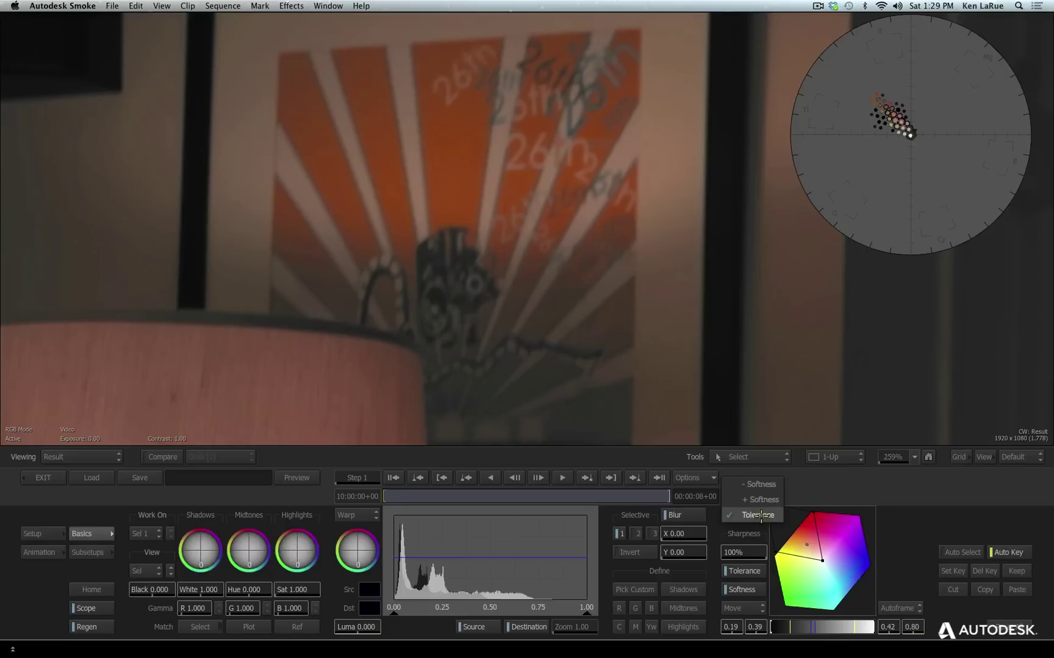
click(760, 515)
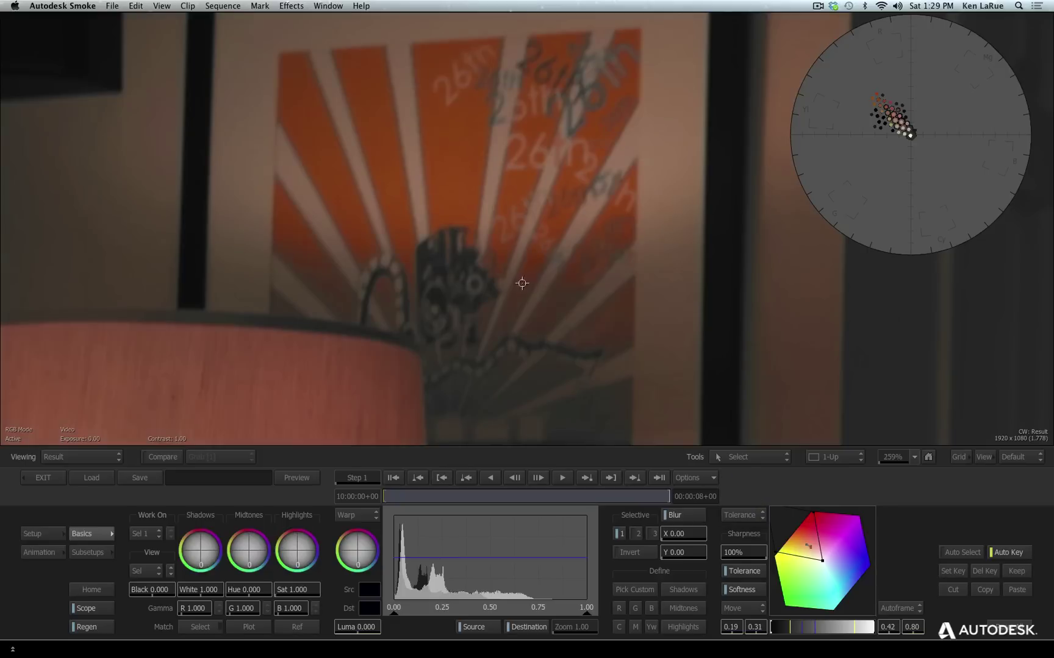
drag(522, 283, 511, 307)
Fit the whole frame in the viewer and display the selection matte.
click(908, 453)
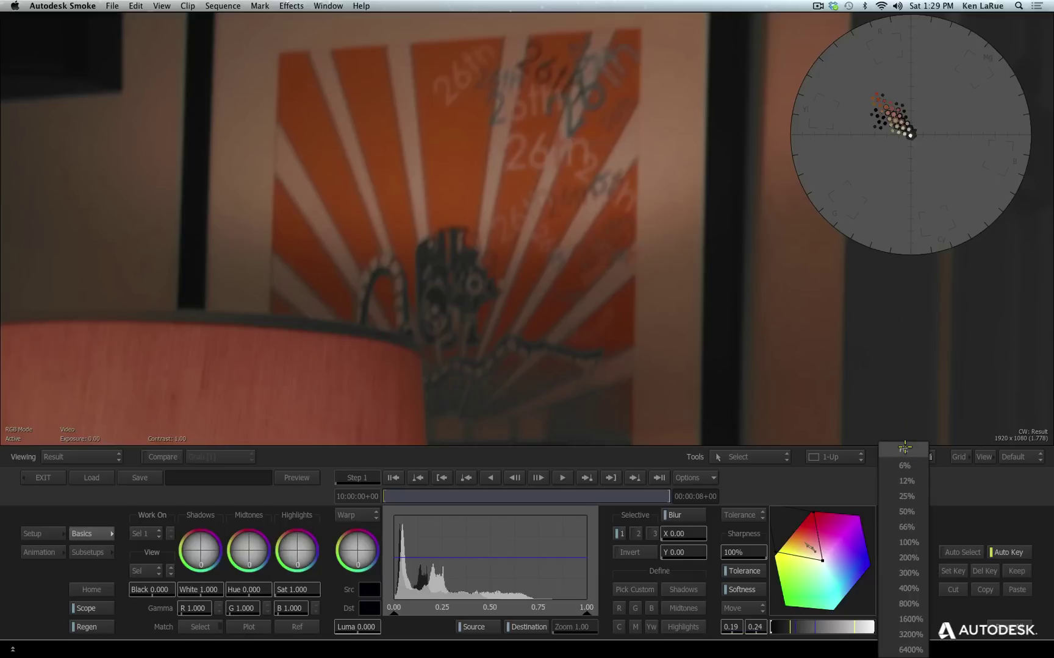
click(904, 448)
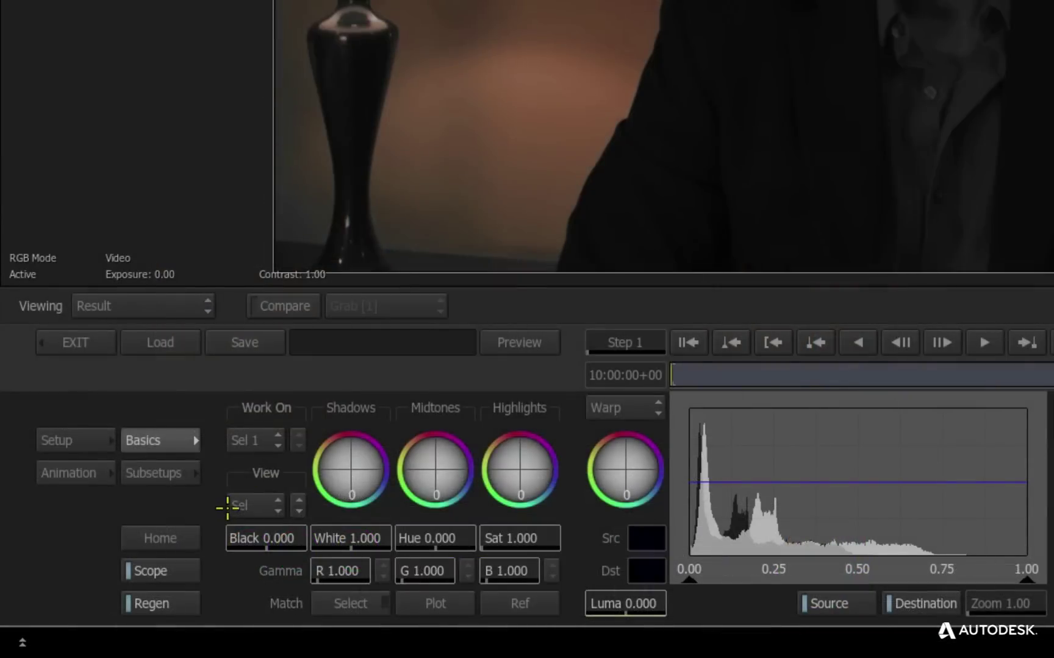
click(252, 506)
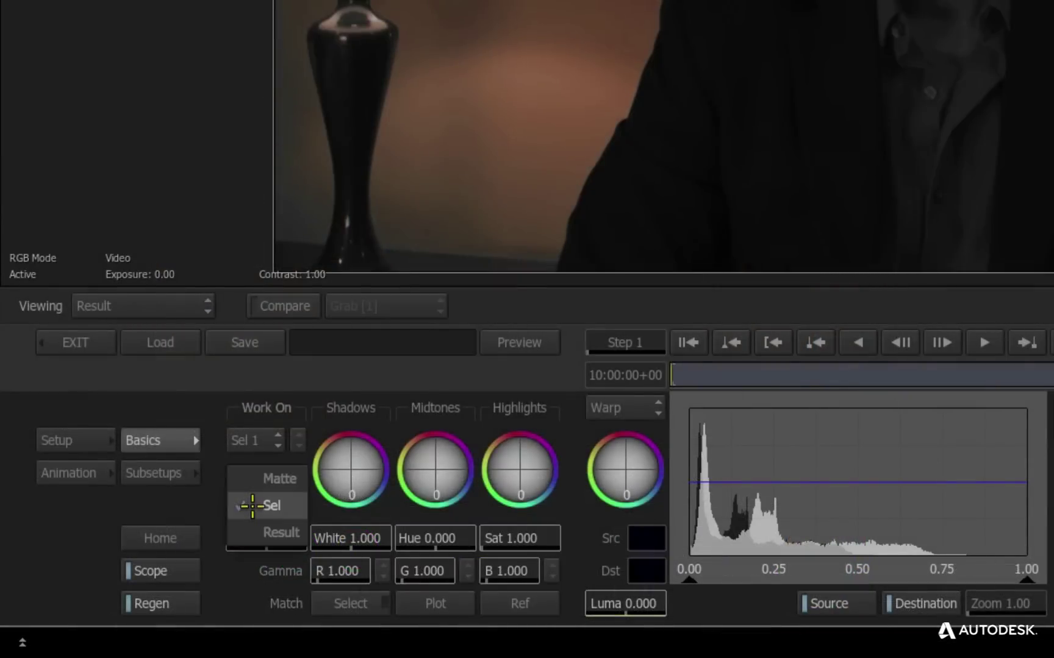
click(265, 478)
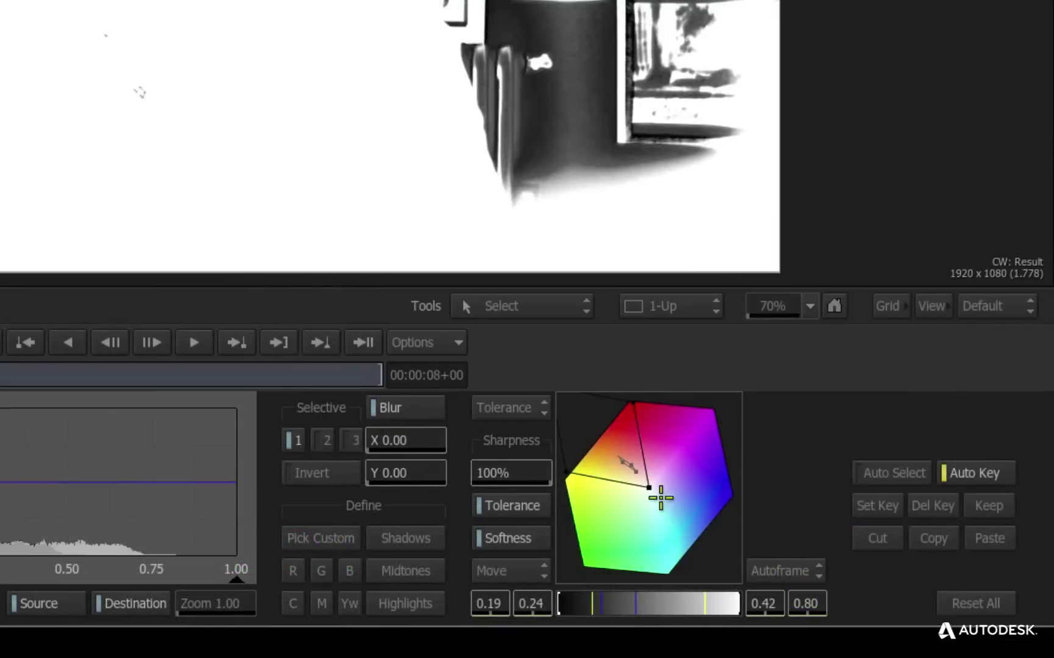
Reshape the hue selection on the hexagon, pulling its top and left corner inward.
drag(649, 486, 645, 477)
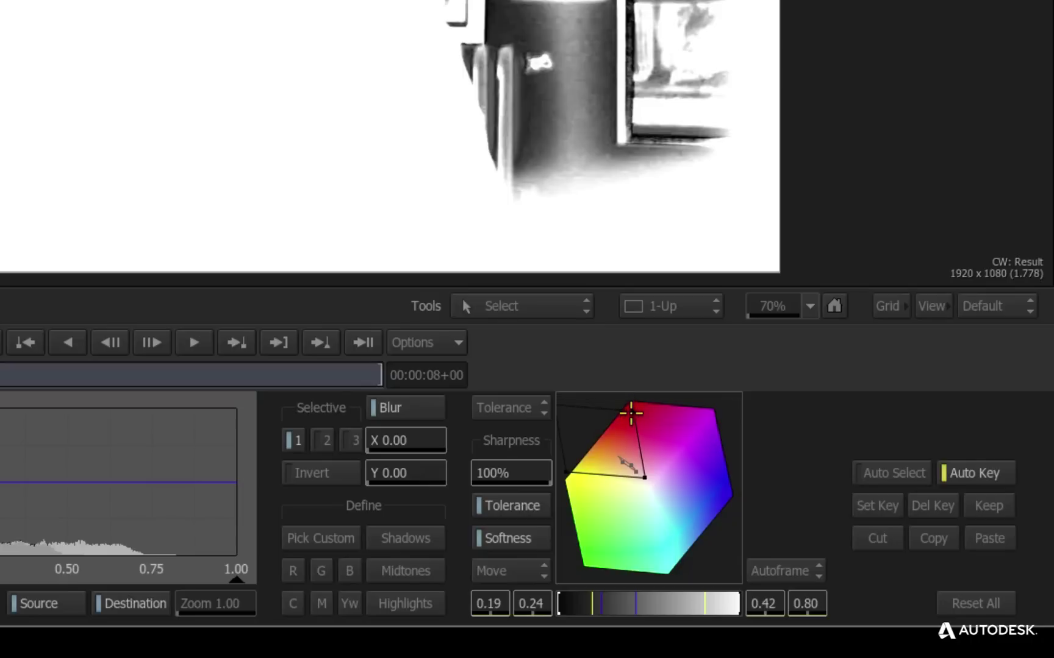
drag(631, 413, 630, 419)
mouse_move(572, 470)
mouse_down()
mouse_move(583, 467)
mouse_move(577, 477)
mouse_up()
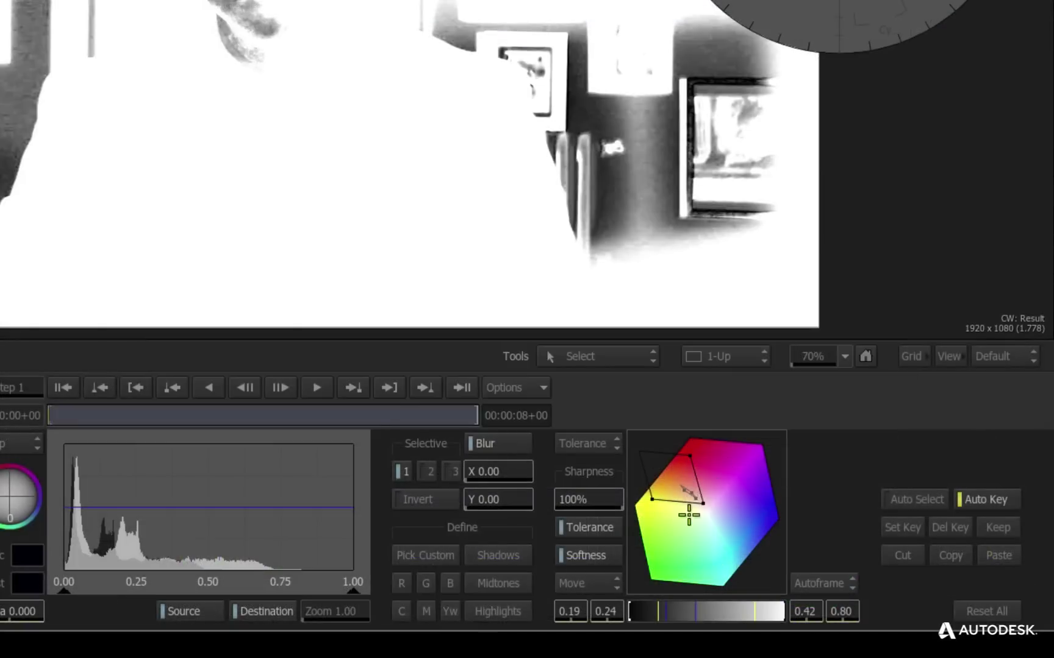
Zoom and pan the colour picker into the red-magenta corner, then reset it to Home.
key(z)
drag(673, 531, 931, 156)
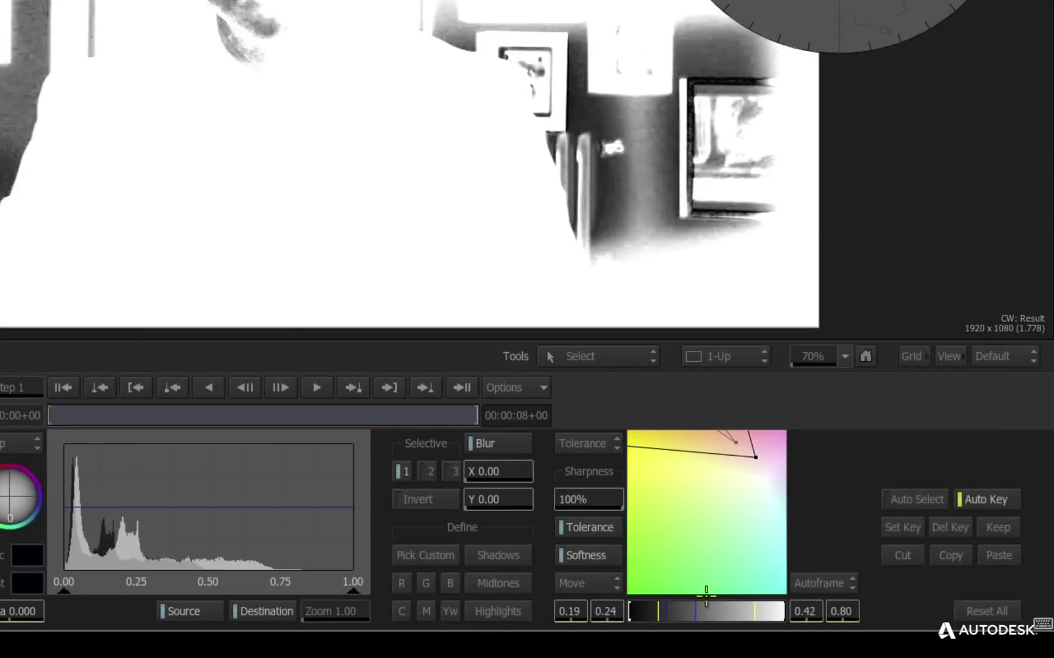
key(m)
drag(715, 485, 710, 546)
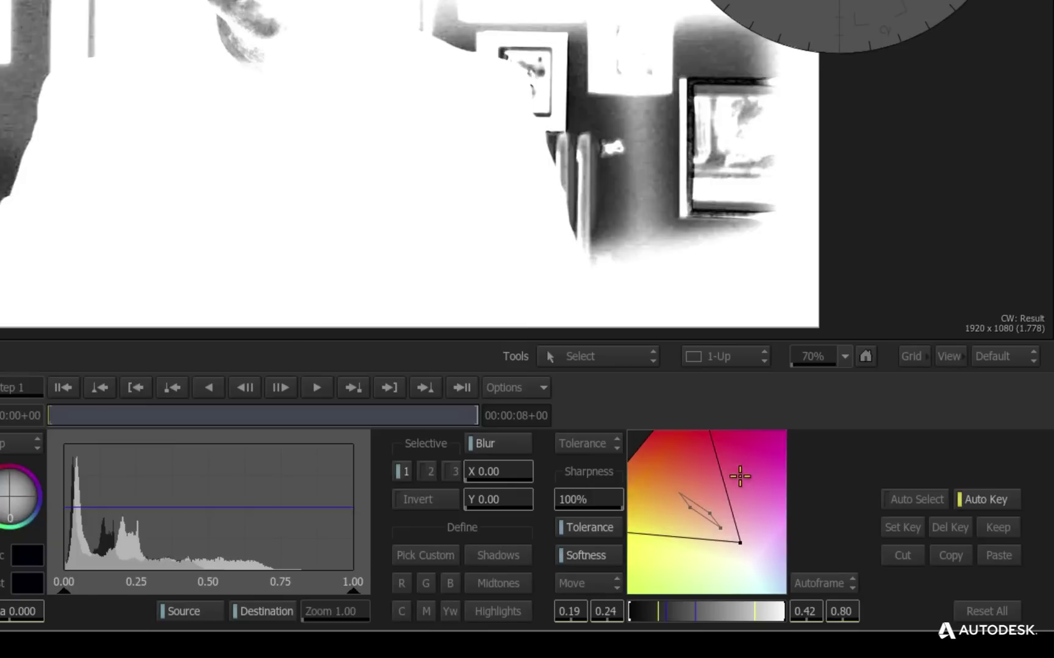
click(835, 583)
click(836, 537)
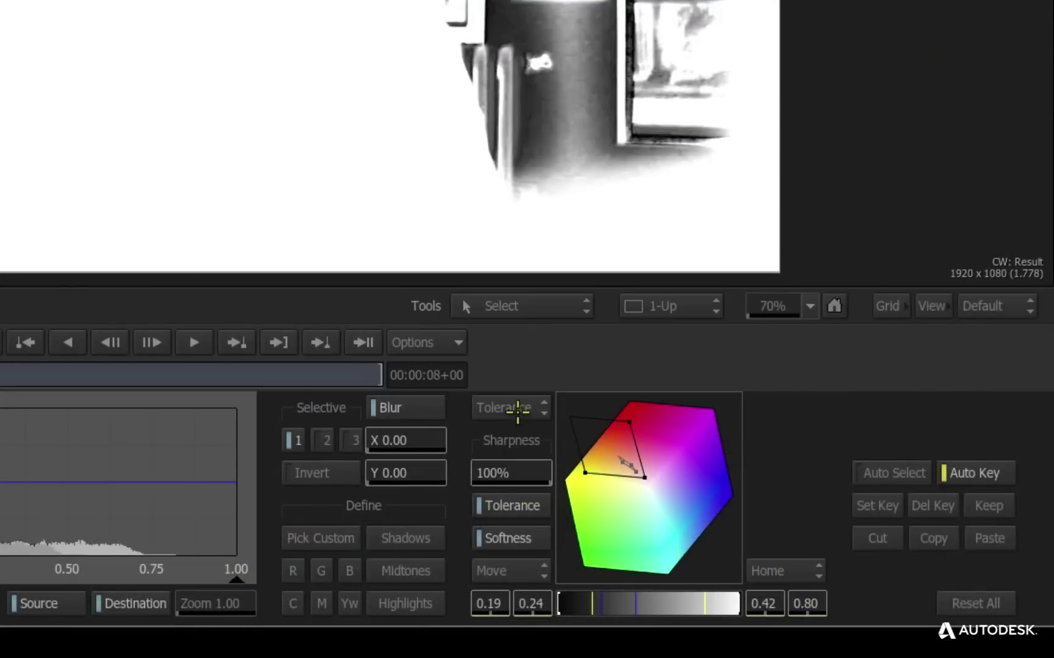
Sample the image and lamp shade in - Softness mode, bringing both lower range values to 0.24.
click(517, 410)
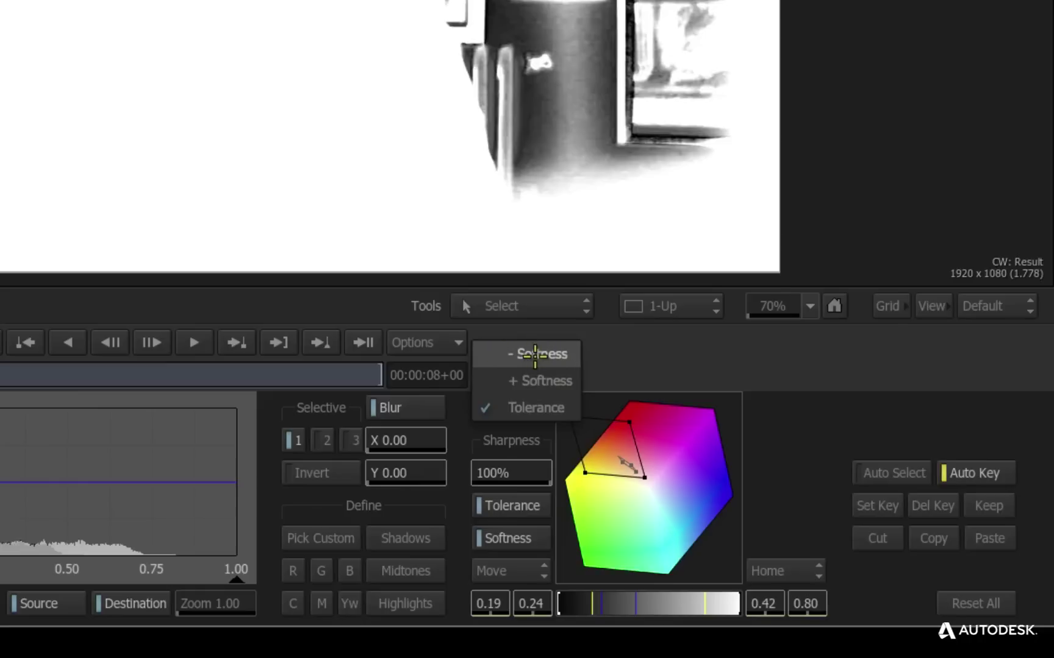
click(535, 355)
click(506, 246)
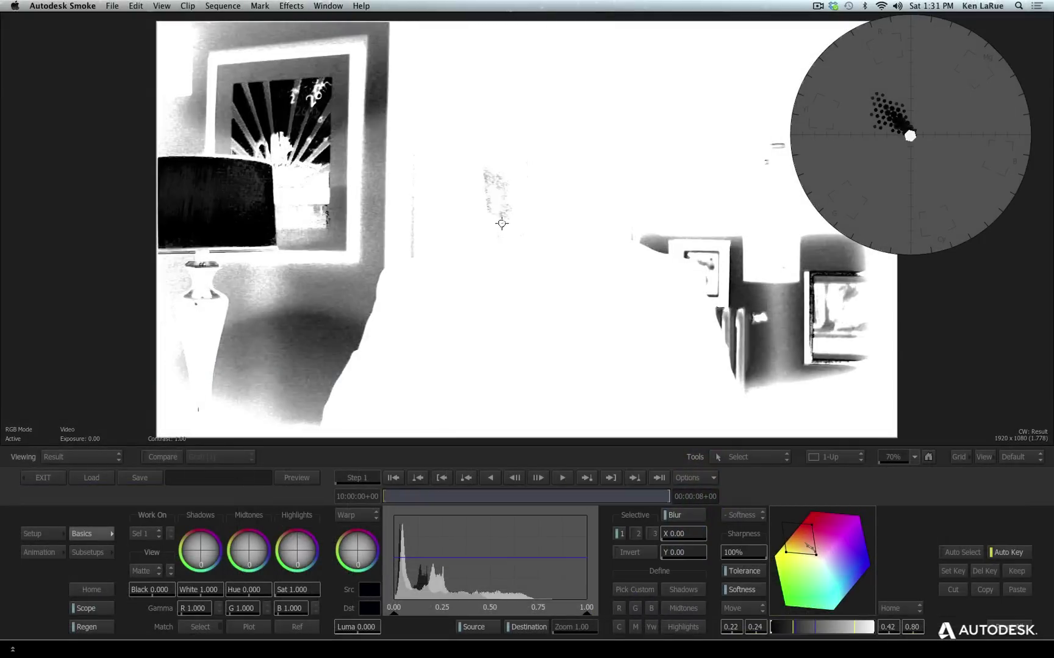
click(493, 177)
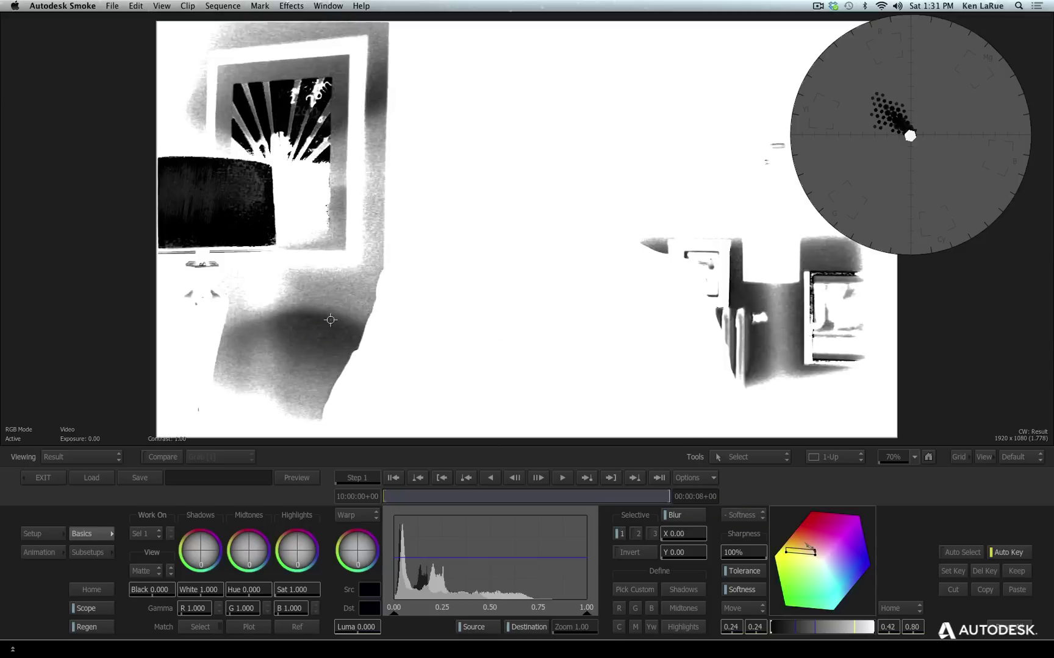
click(745, 515)
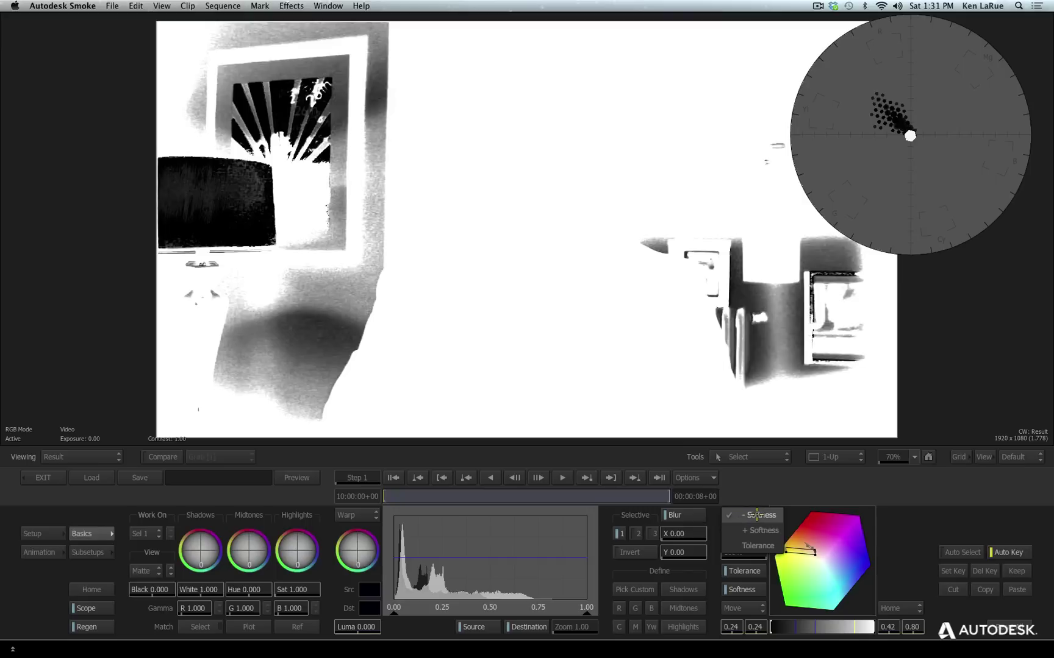
click(757, 515)
click(341, 296)
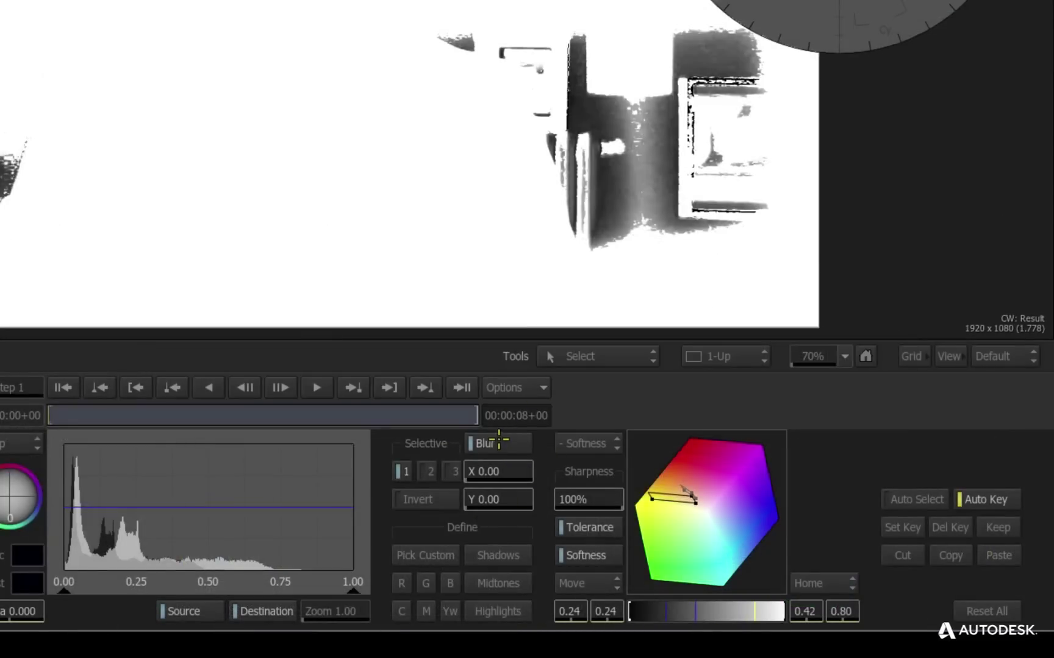
Set Selective Blur X and Y to 5.00 and switch View from Matte back to Result.
mouse_move(504, 469)
mouse_down()
mouse_move(517, 471)
mouse_move(488, 471)
mouse_up()
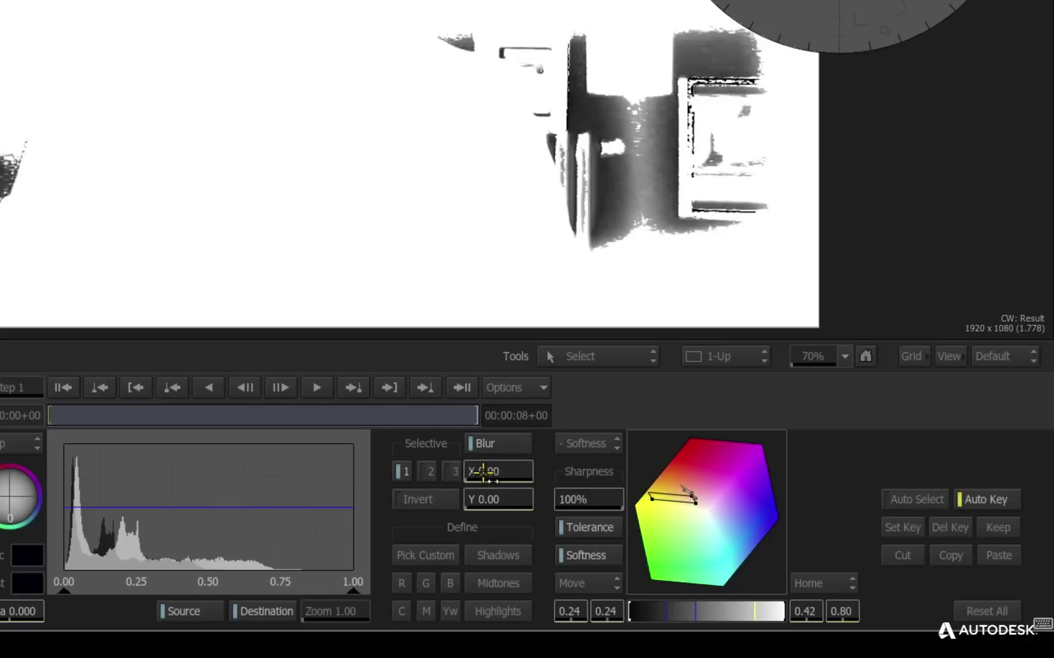
drag(493, 471, 498, 470)
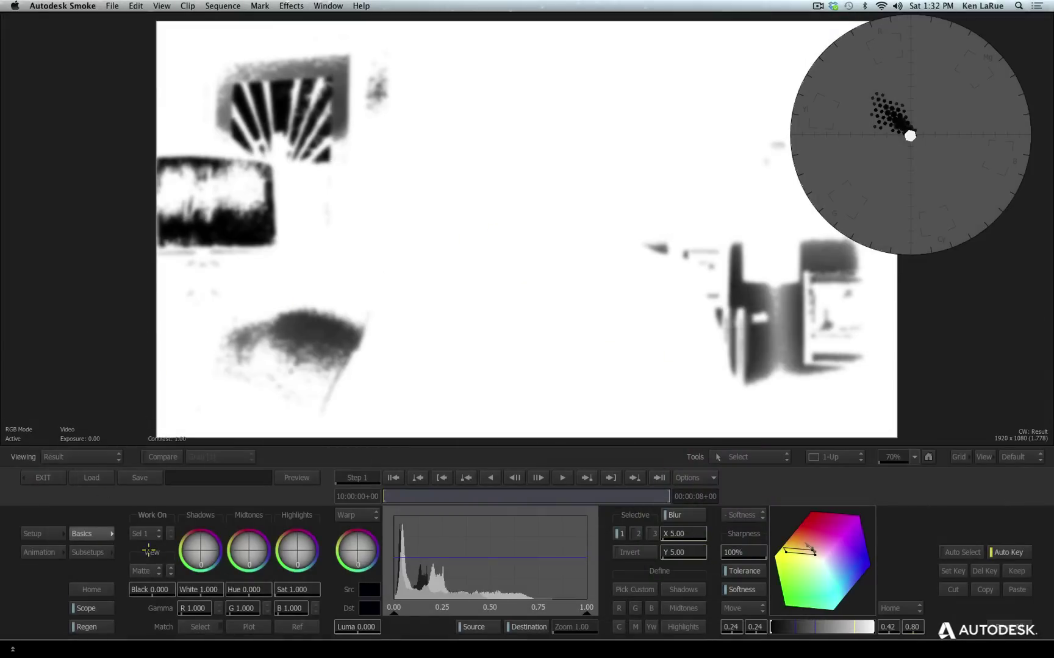
click(150, 570)
click(158, 603)
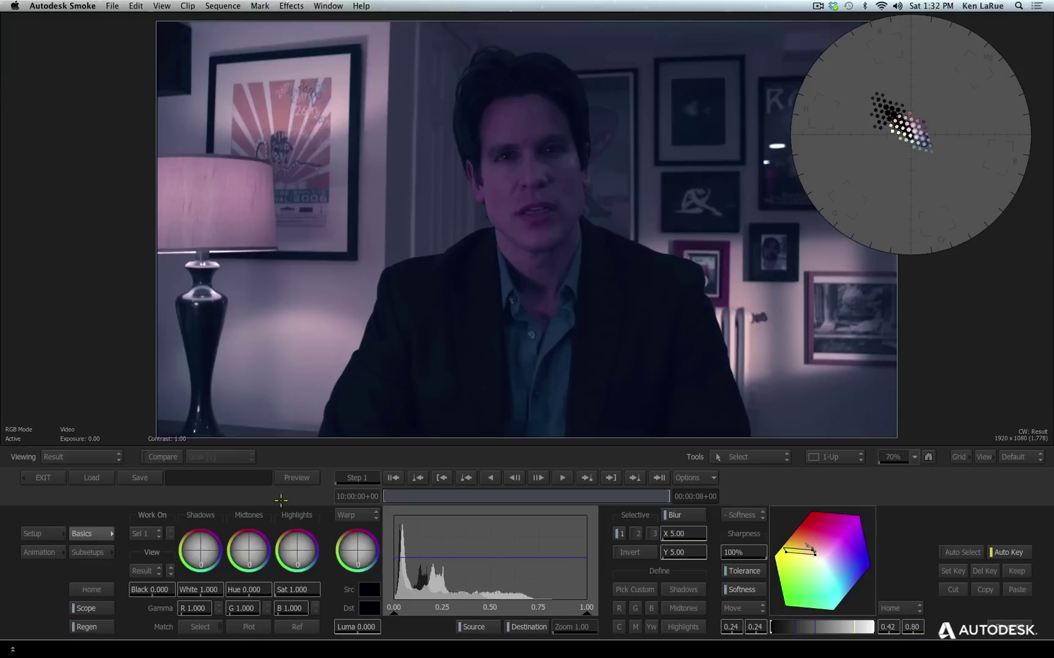
Push Sel 1 midtones toward red and drop its saturation to 0.001.
drag(249, 555, 366, 366)
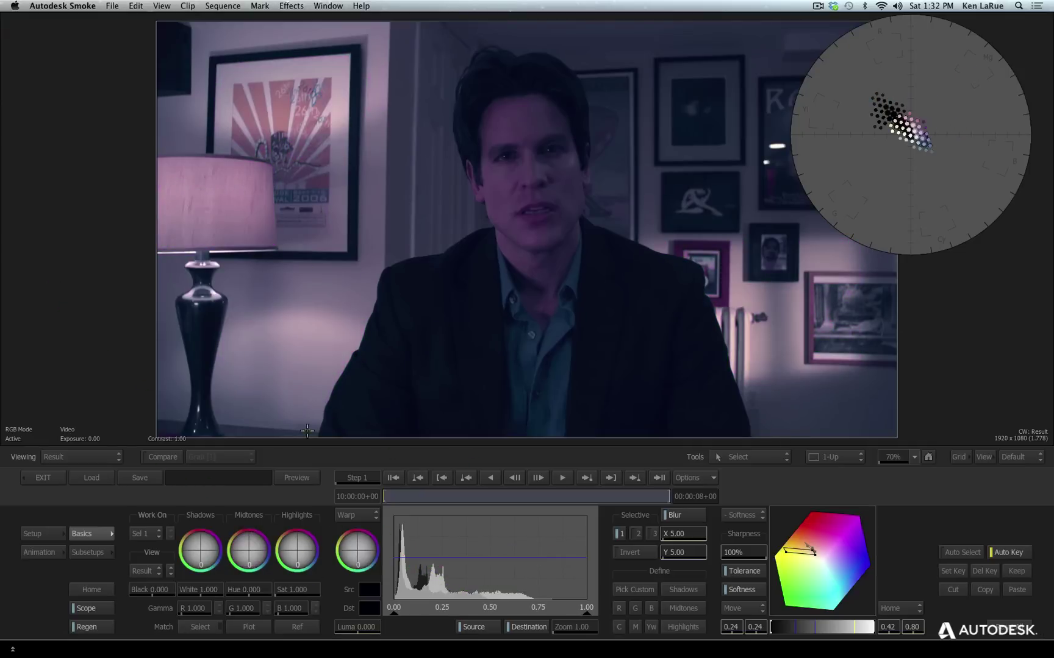
drag(299, 589, 244, 590)
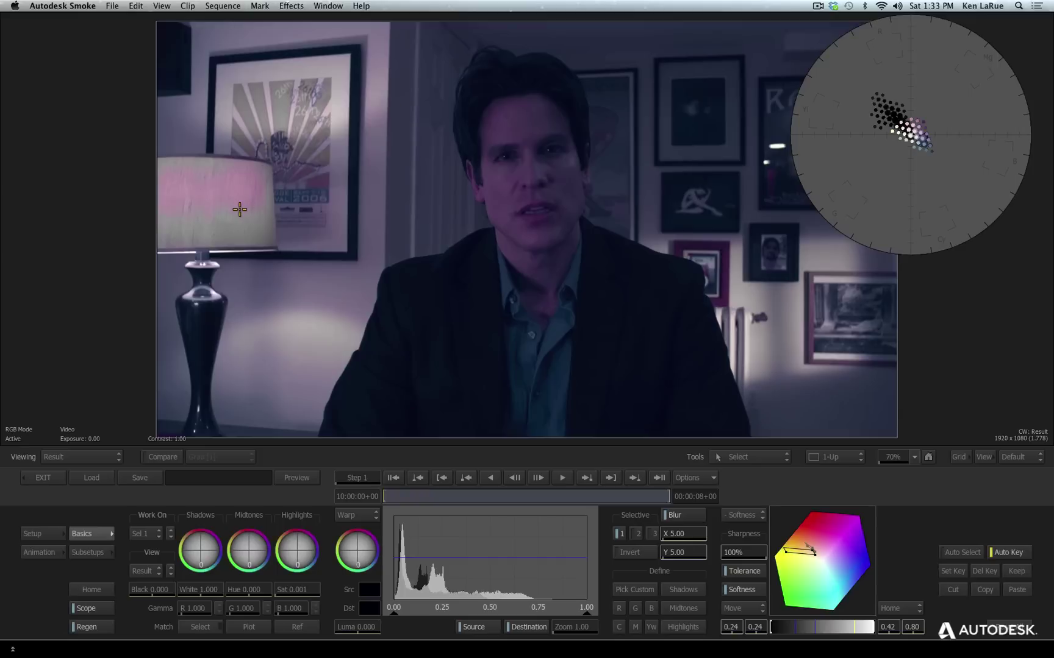
Sample the lamp shade as Sel 2, view the Result, and lower its saturation to 0.001.
click(143, 534)
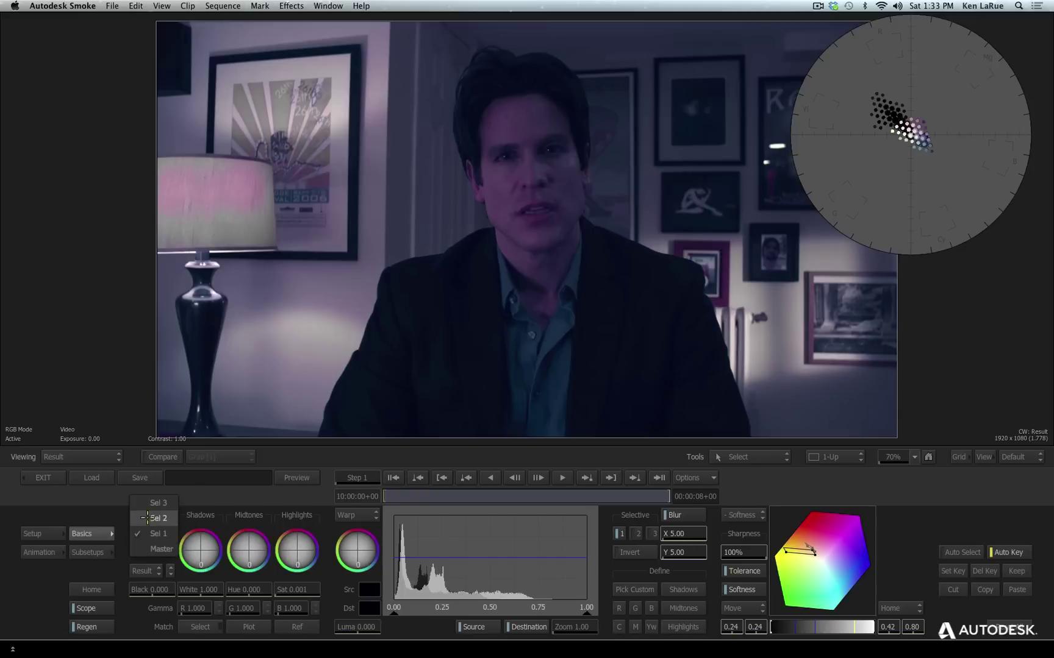
click(157, 517)
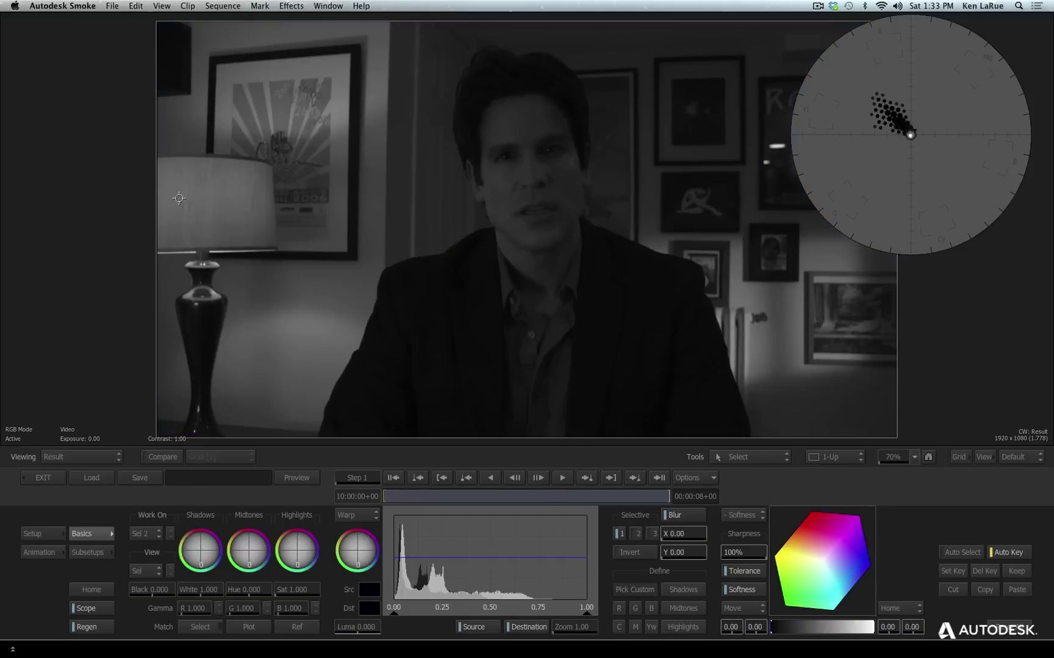
drag(179, 198, 211, 197)
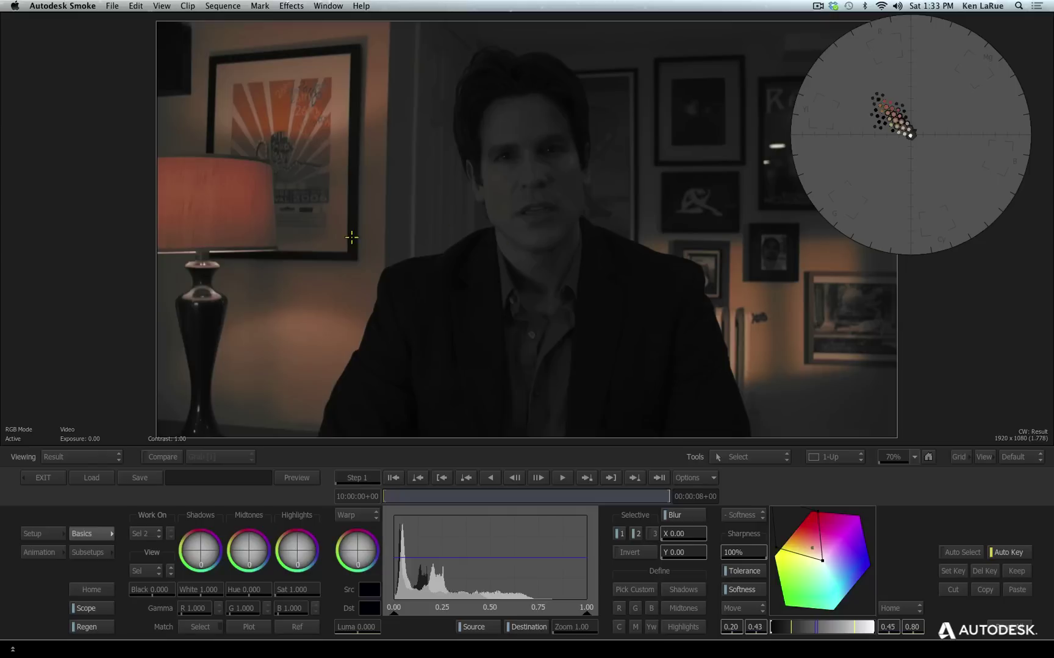
click(145, 570)
click(152, 589)
drag(294, 589, 237, 514)
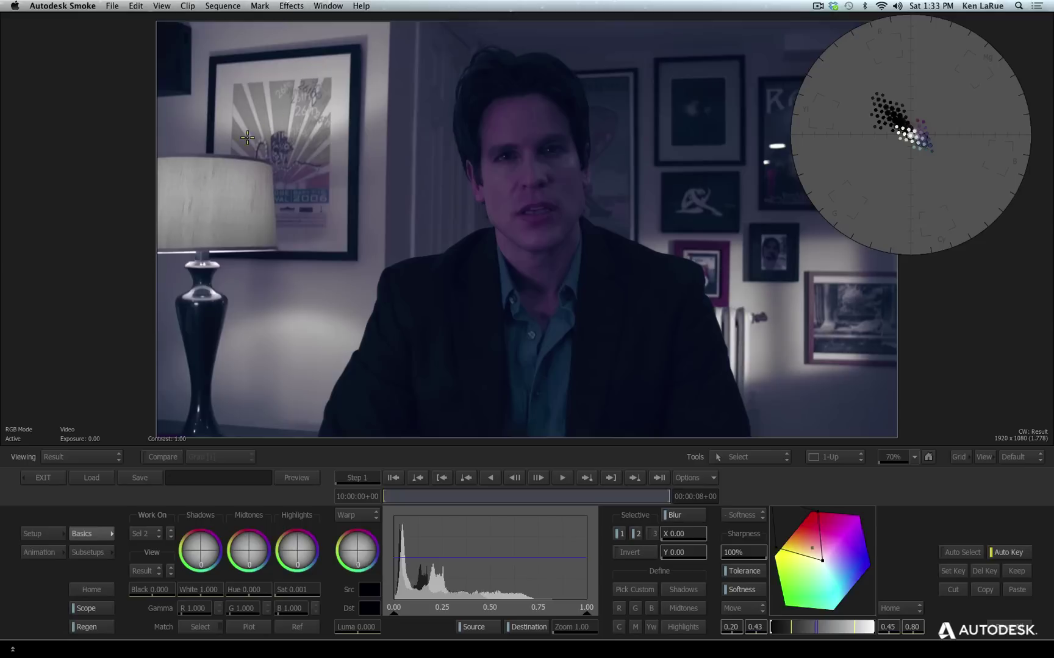
Set the Master black level to -0.020, exit the Colour Warper, and play the sequence.
click(145, 533)
click(144, 519)
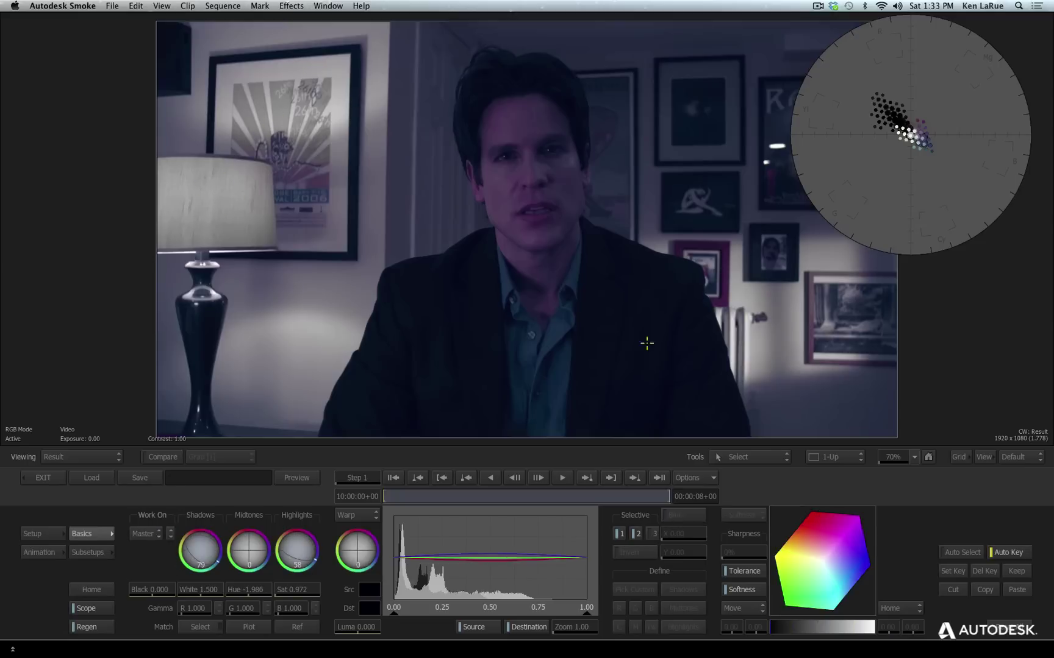
drag(160, 589, 160, 590)
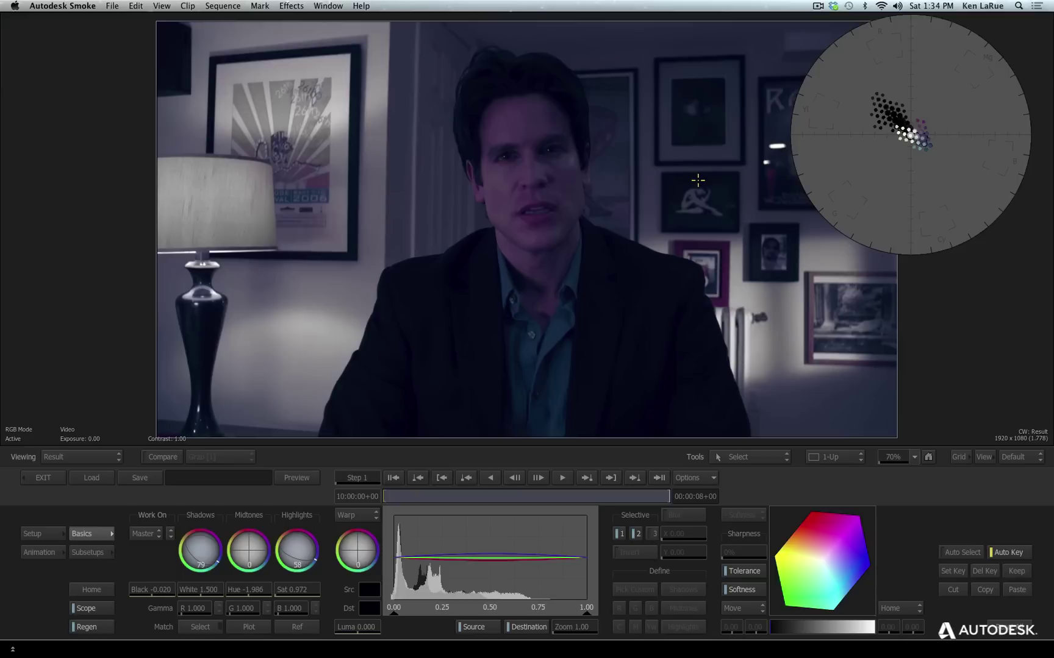
click(43, 477)
key(space)
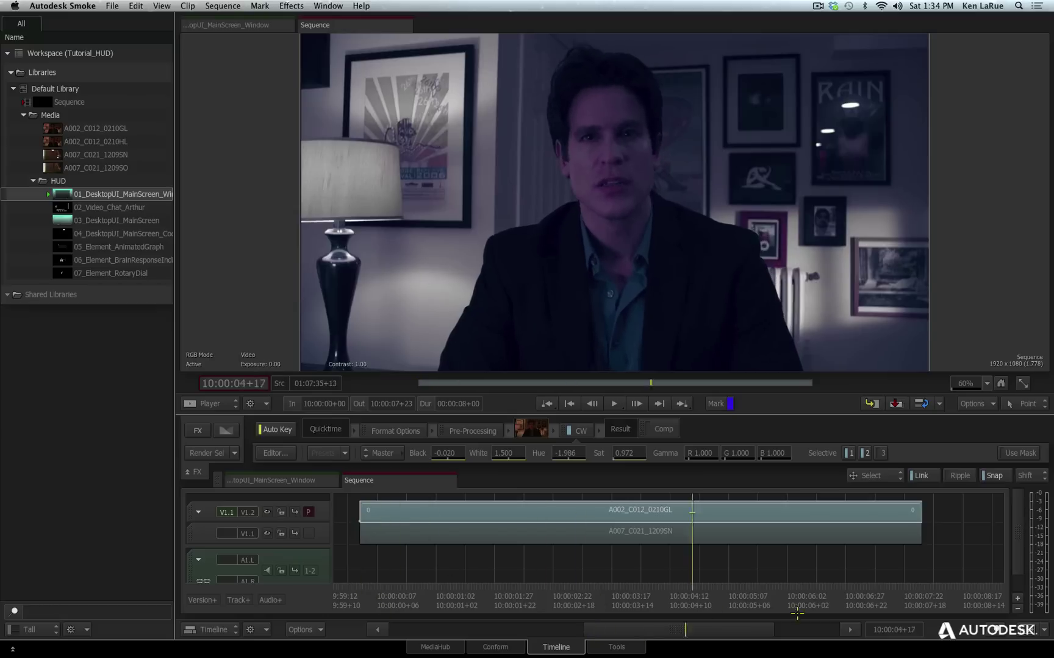